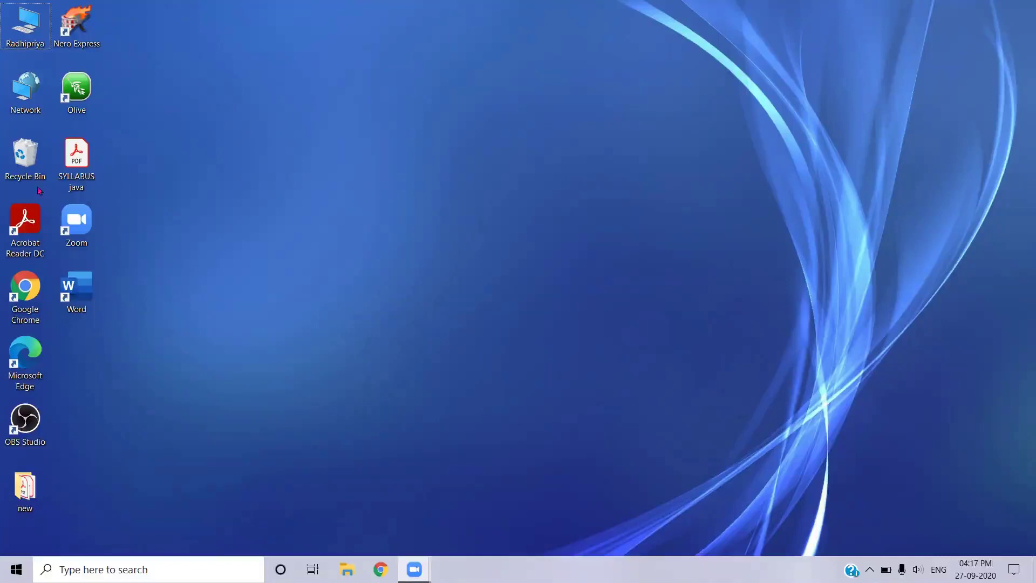
Open SYLLABUS java.pdf from the desktop in Adobe Acrobat Reader DC
{"action": "double_click", "coordinate": [69, 166]}
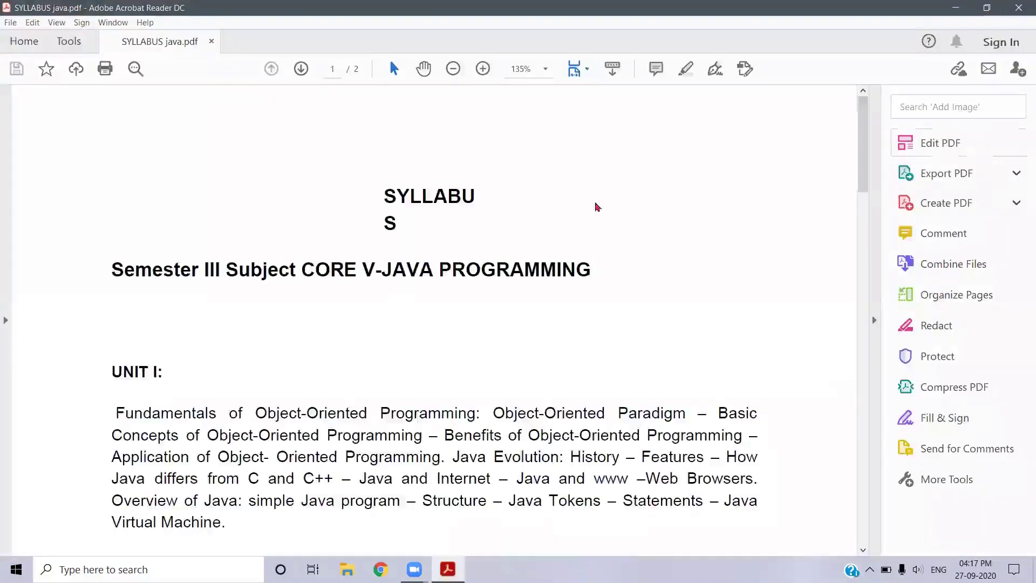
Scroll through both syllabus pages, then close Acrobat Reader
{"action": "scroll", "coordinate": [522, 284], "scroll_direction": "down", "scroll_amount": 15}
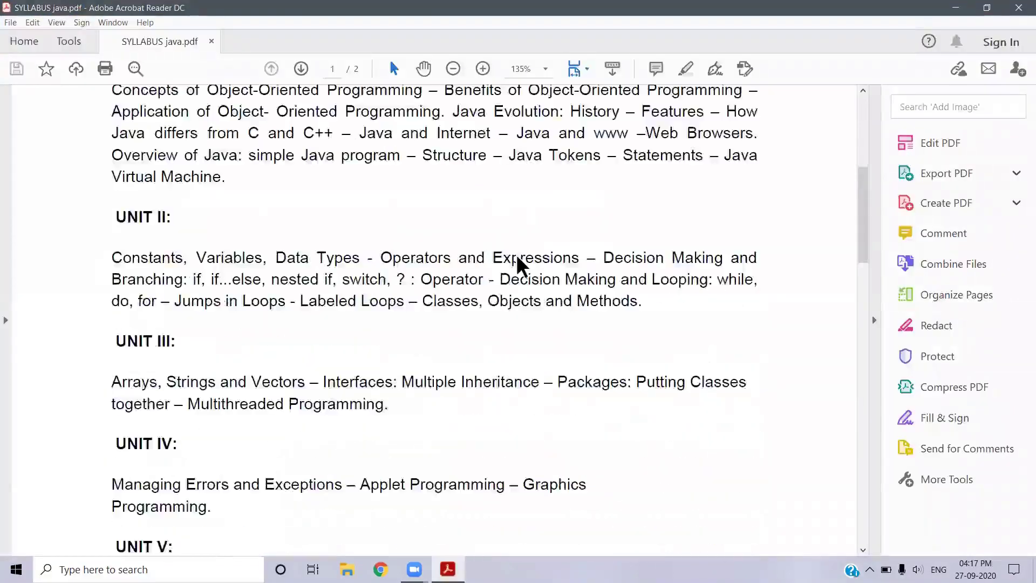
{"action": "scroll", "coordinate": [522, 268], "scroll_direction": "up", "scroll_amount": 6}
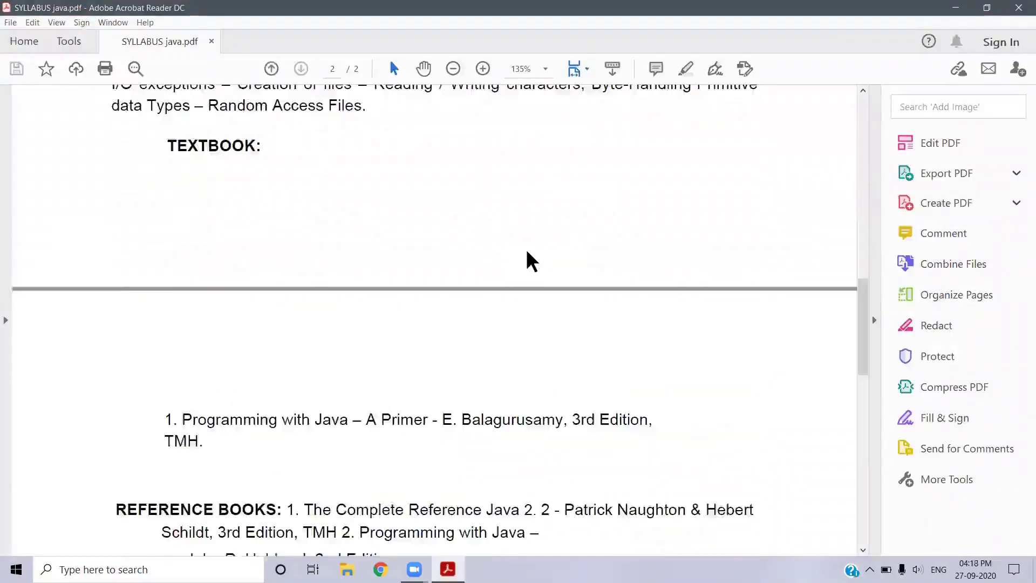
{"action": "scroll", "coordinate": [526, 249], "scroll_direction": "up", "scroll_amount": 10}
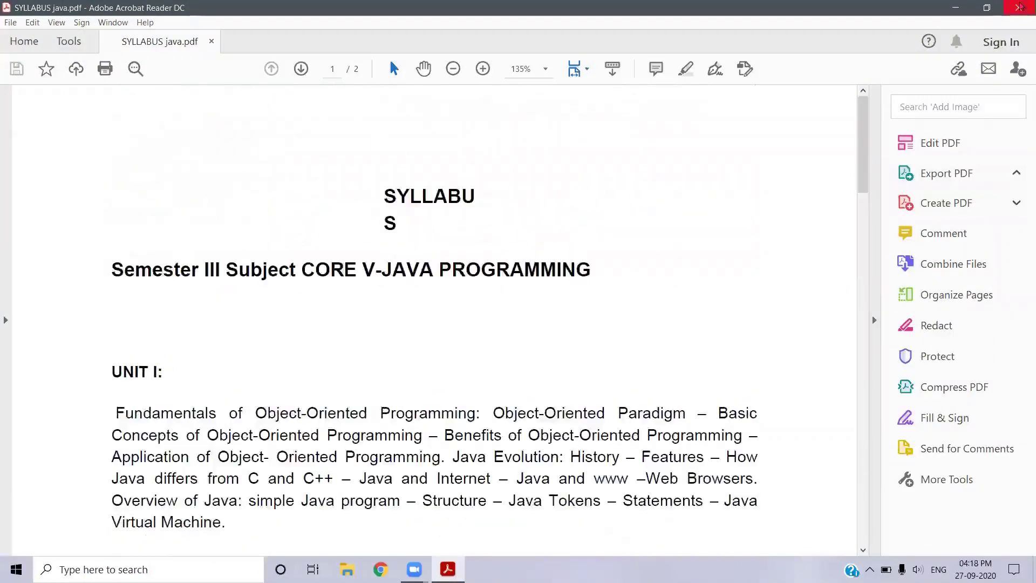
{"action": "left_click", "coordinate": [1020, 6]}
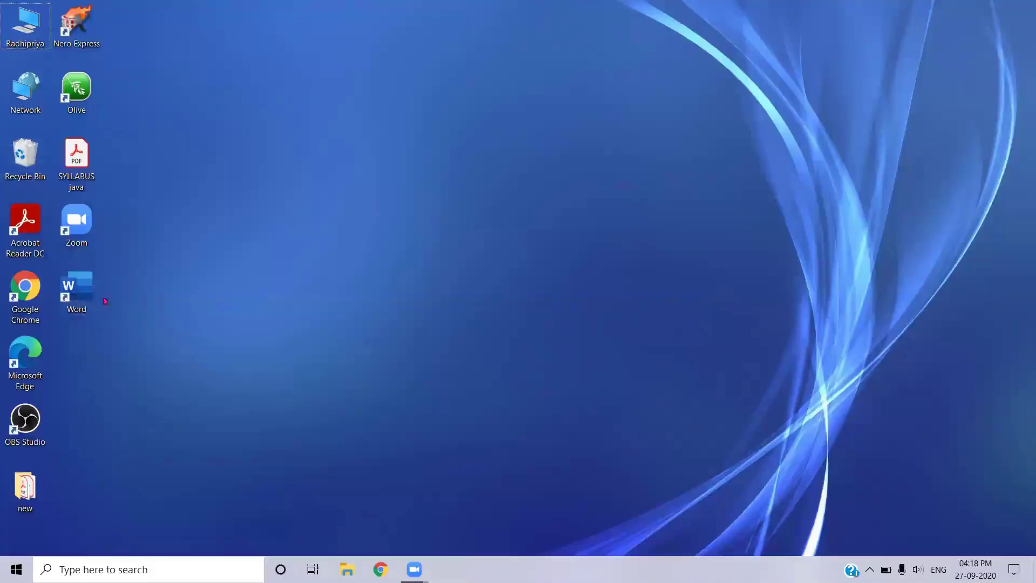
Launch Word and open SYLLABUS java.pdf from the Desktop via Open > Browse
{"action": "double_click", "coordinate": [79, 292]}
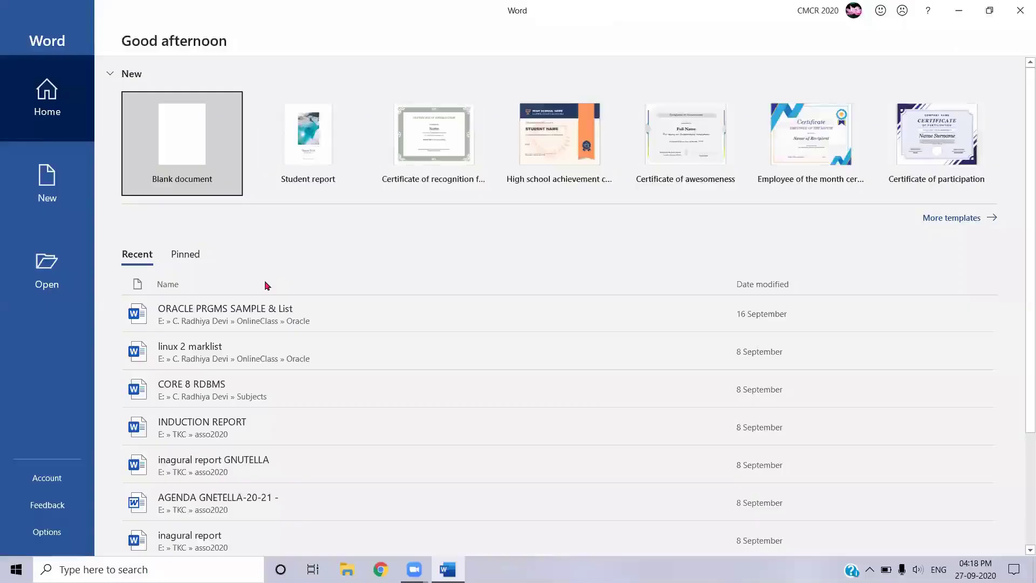
{"action": "left_click", "coordinate": [50, 276]}
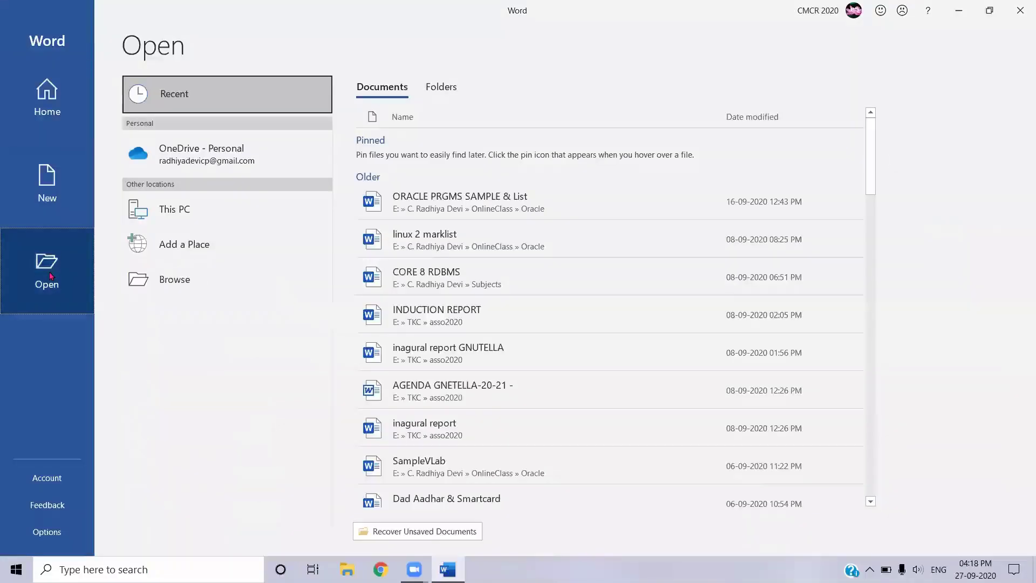
{"action": "left_click", "coordinate": [221, 286]}
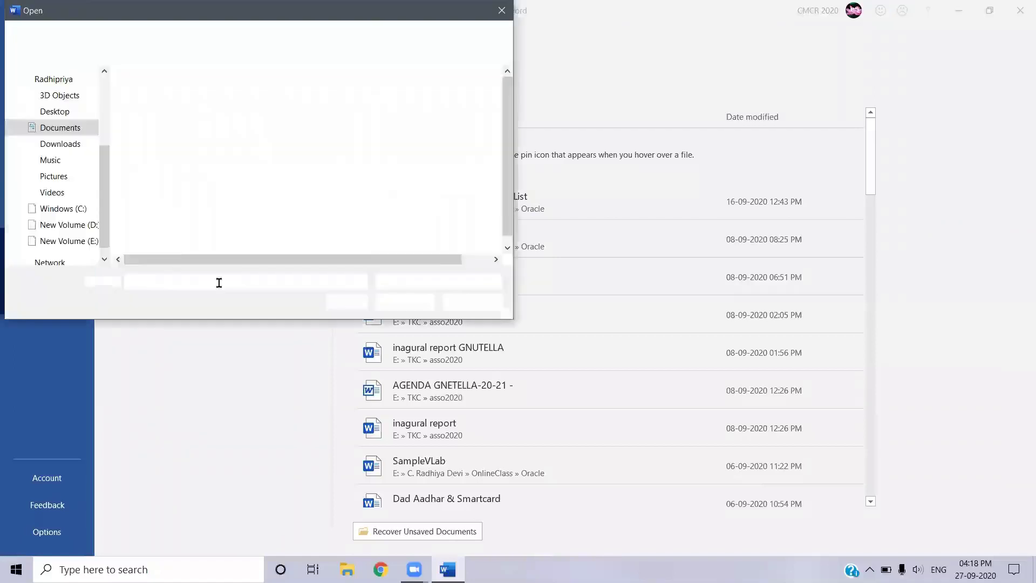
{"action": "left_click", "coordinate": [52, 112]}
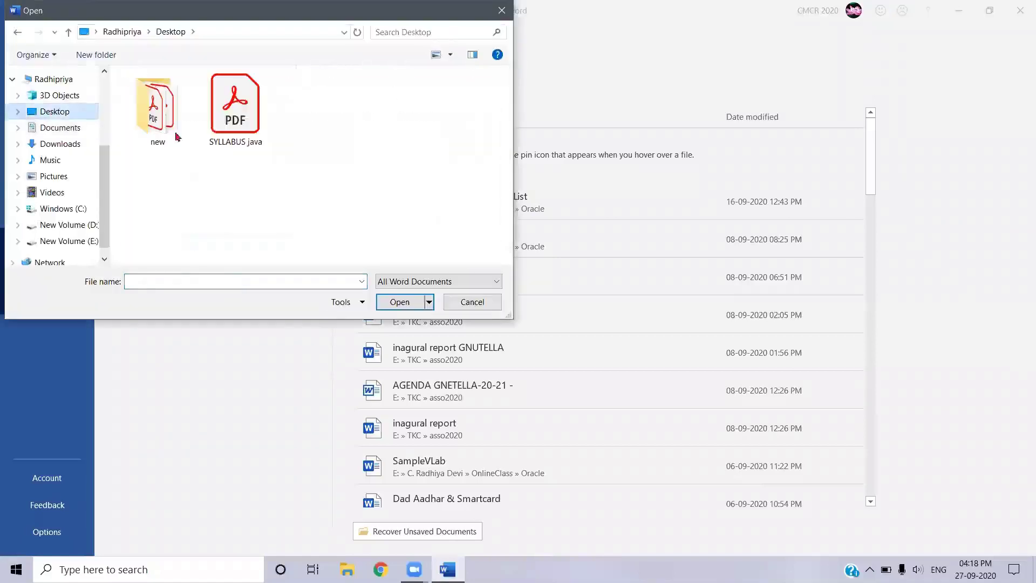
{"action": "left_click", "coordinate": [214, 103]}
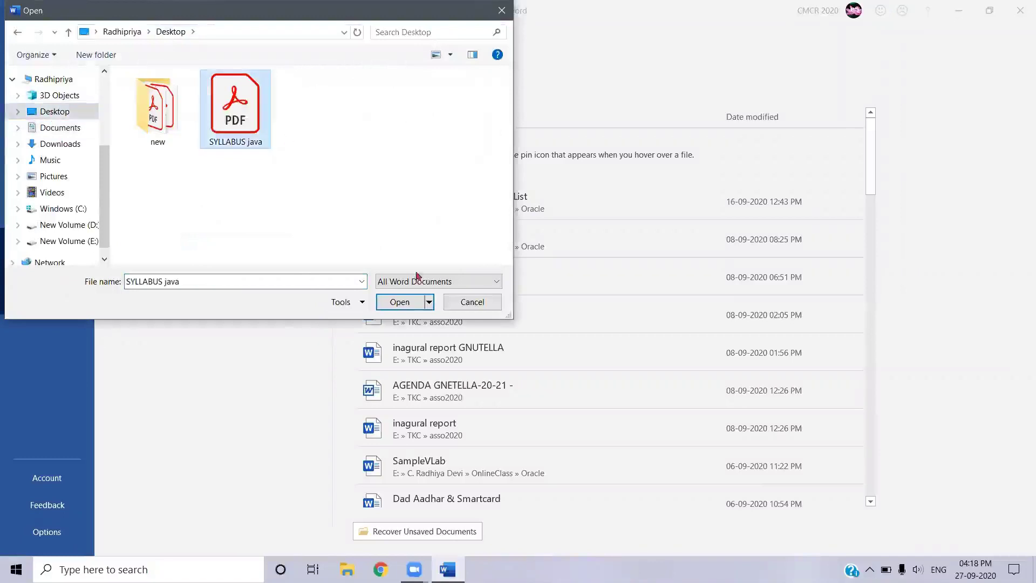
{"action": "left_click", "coordinate": [410, 304]}
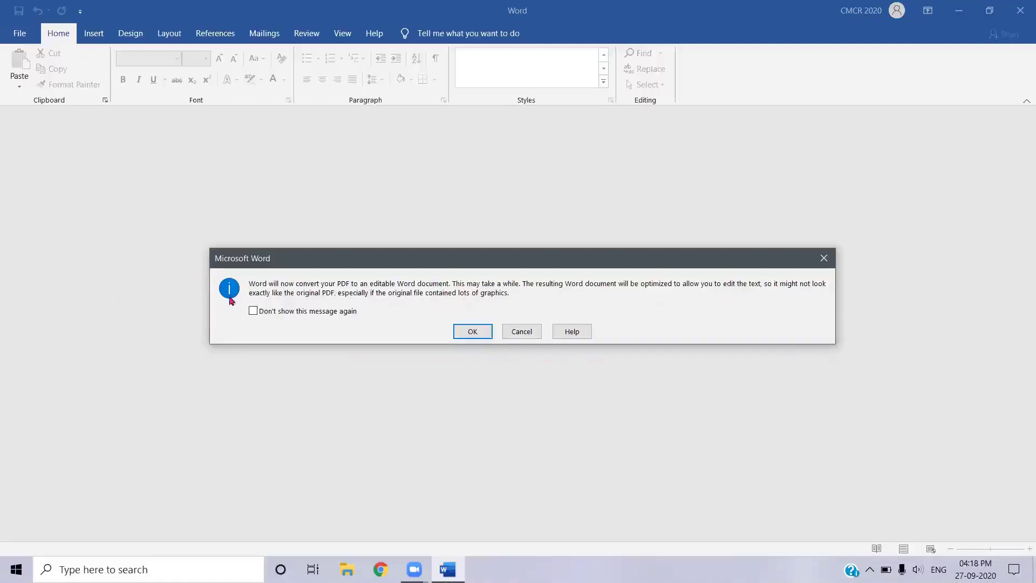
Accept converting the PDF to an editable document and join the split SYLLABUS title into one line
{"action": "left_click", "coordinate": [463, 331]}
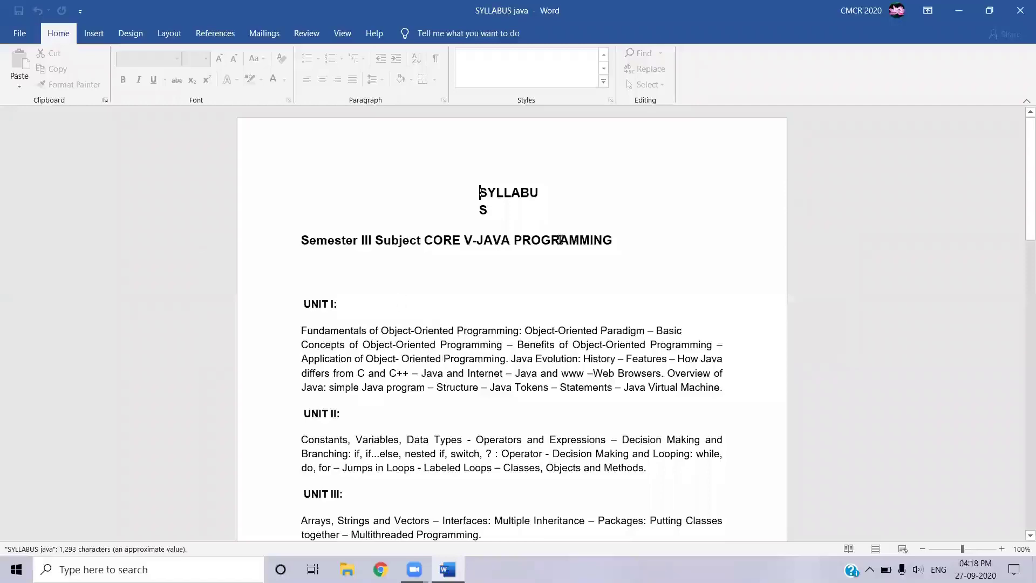
{"action": "scroll", "coordinate": [474, 351], "scroll_direction": "down", "scroll_amount": 15}
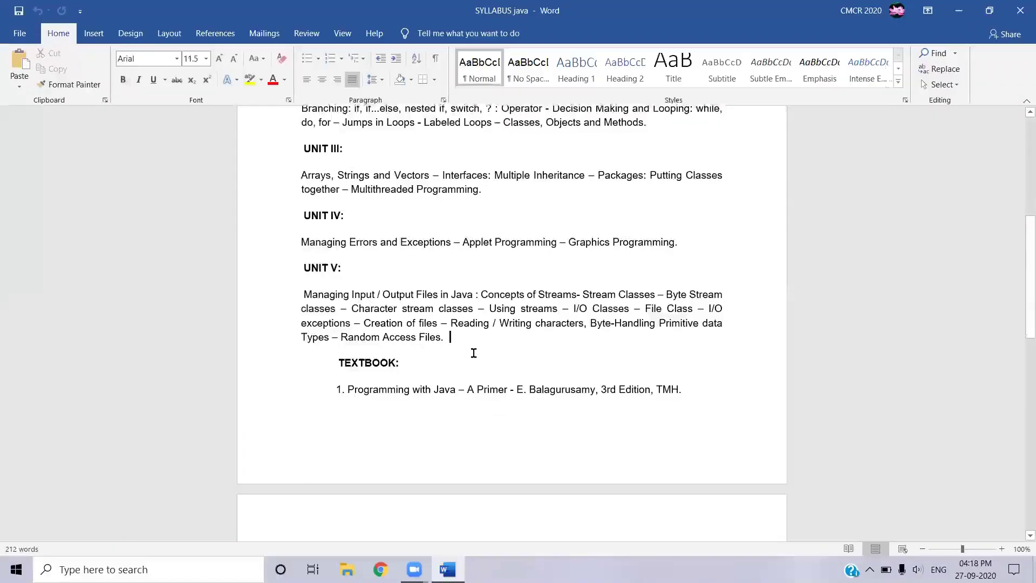
{"action": "scroll", "coordinate": [474, 353], "scroll_direction": "up", "scroll_amount": 15}
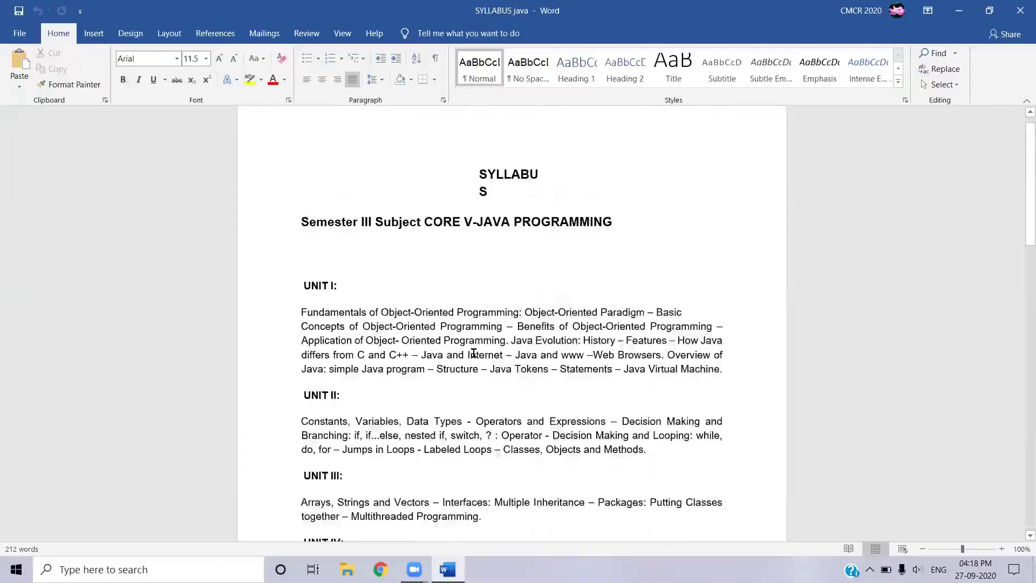
{"action": "left_click", "coordinate": [481, 217]}
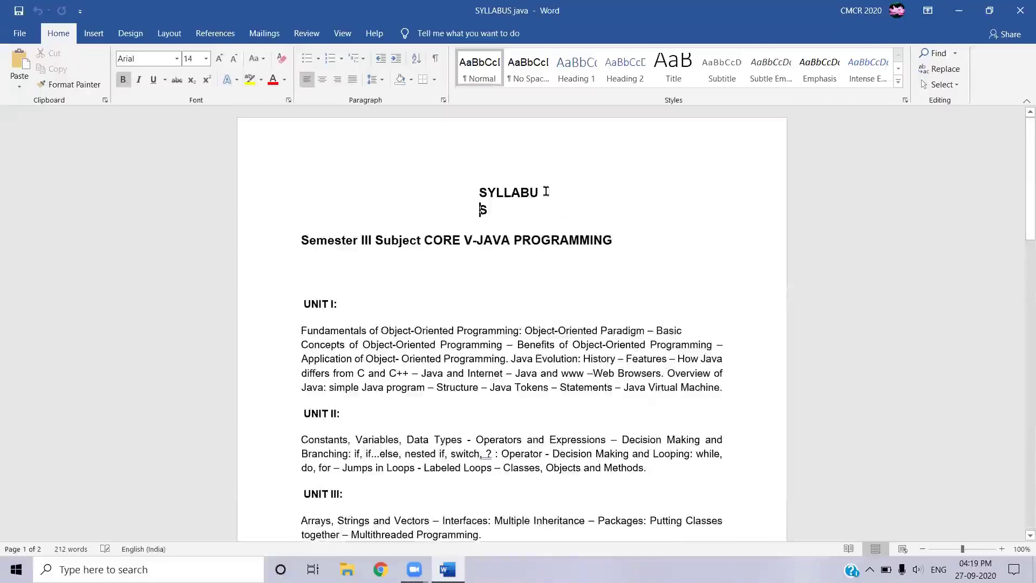
{"action": "key", "text": "BackSpace"}
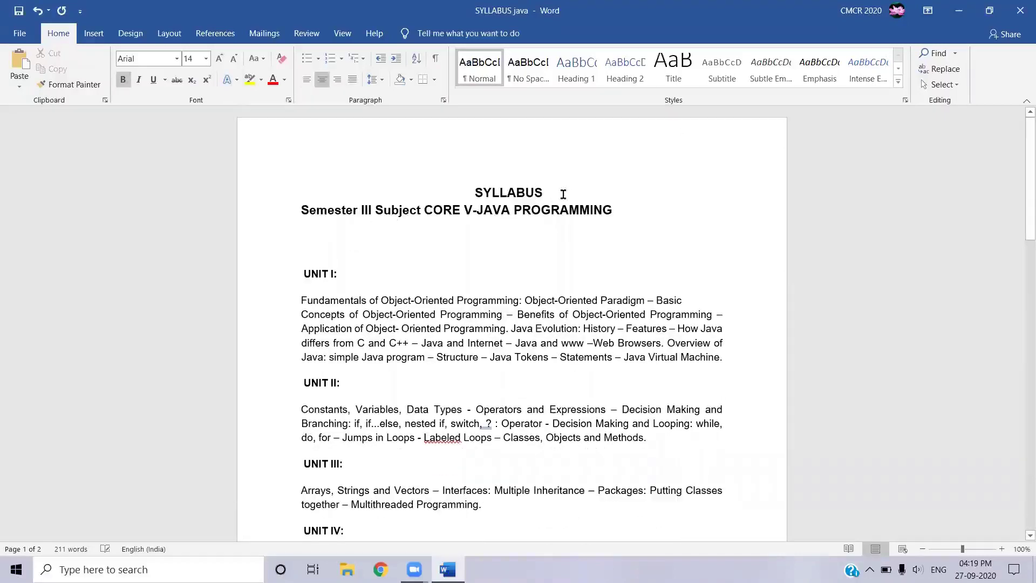
Add the line 'Class: III B.Sc CS/IT/CT /BCA' below the title, followed by a blank line
{"action": "key", "text": "Return"}
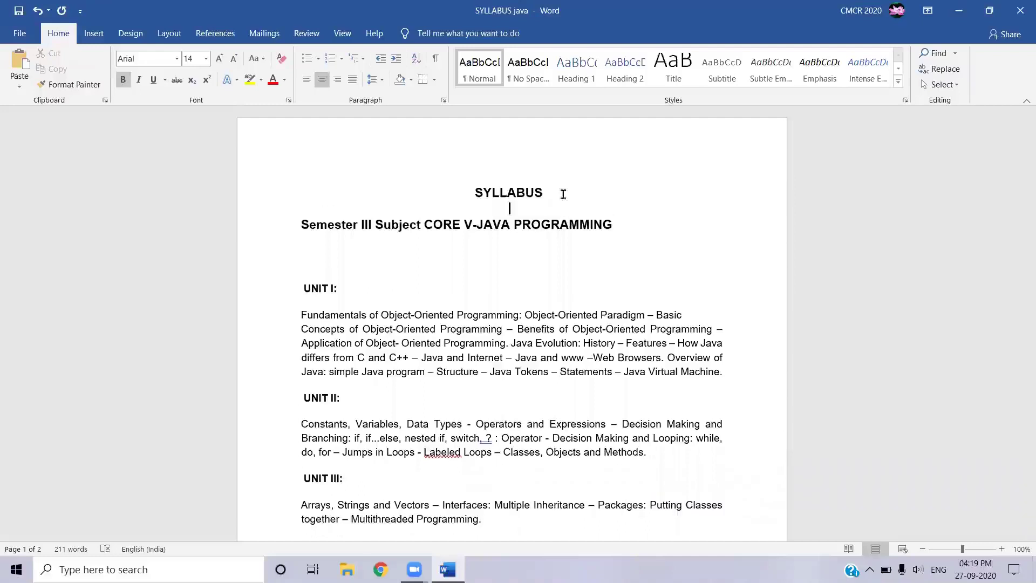
{"action": "type", "text": "Class"}
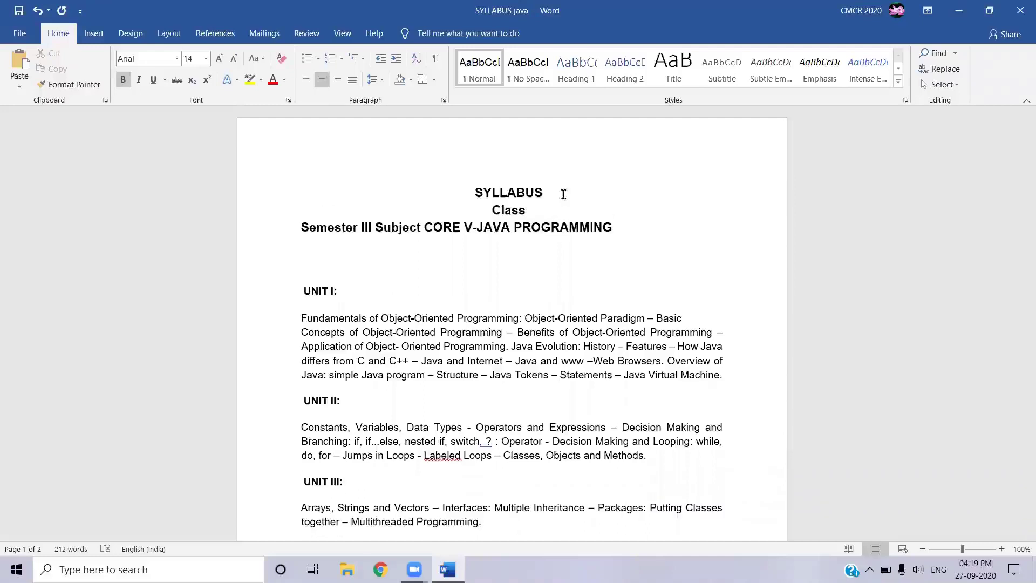
{"action": "type", "text": ": III B"}
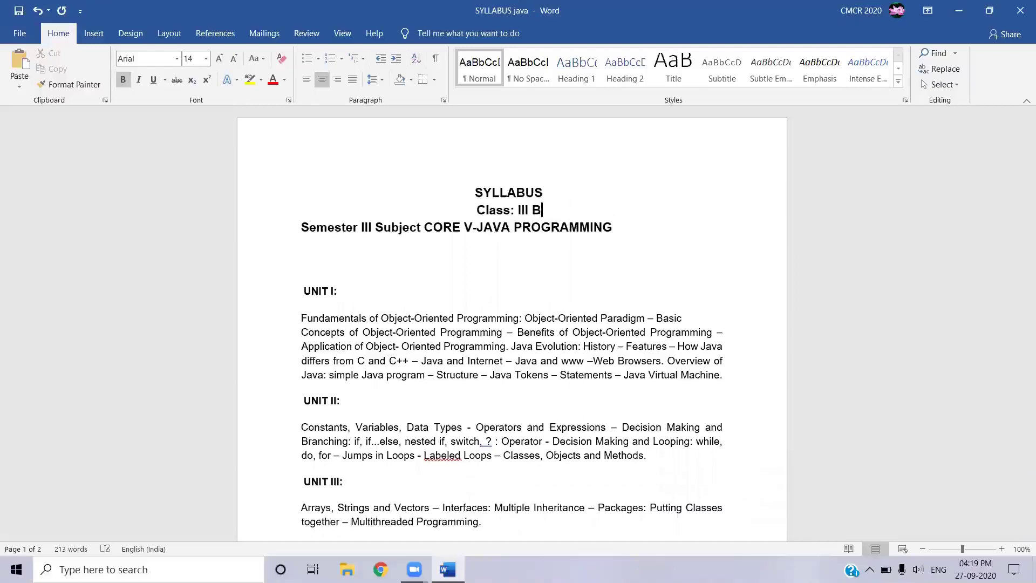
{"action": "type", "text": ".Sc "}
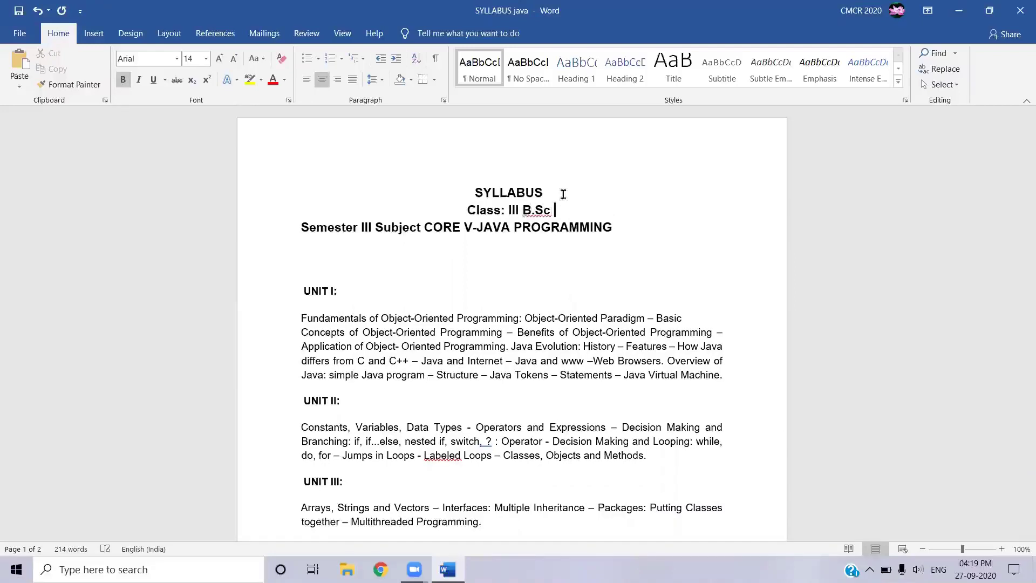
{"action": "type", "text": "CS/"}
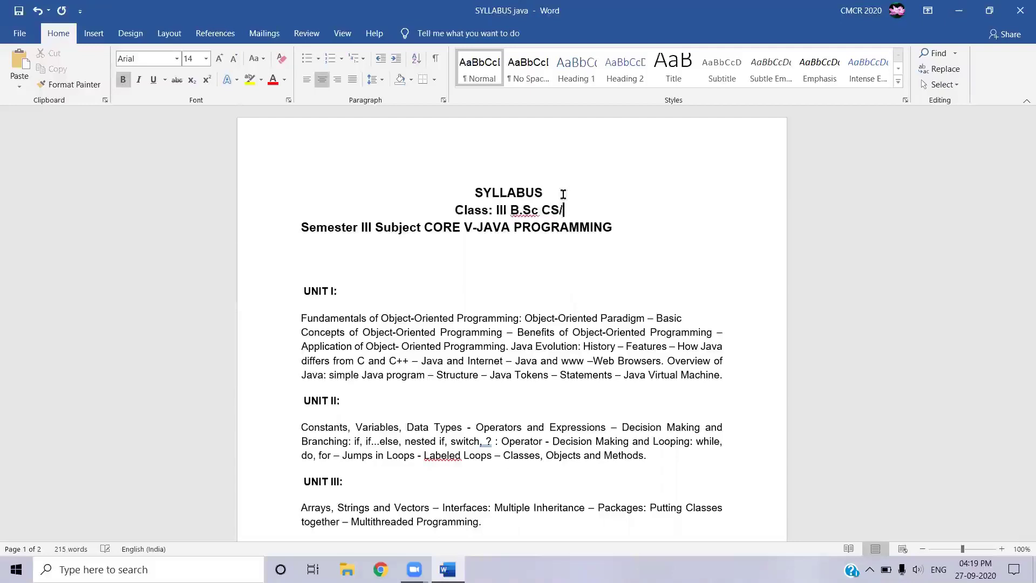
{"action": "type", "text": "IT"}
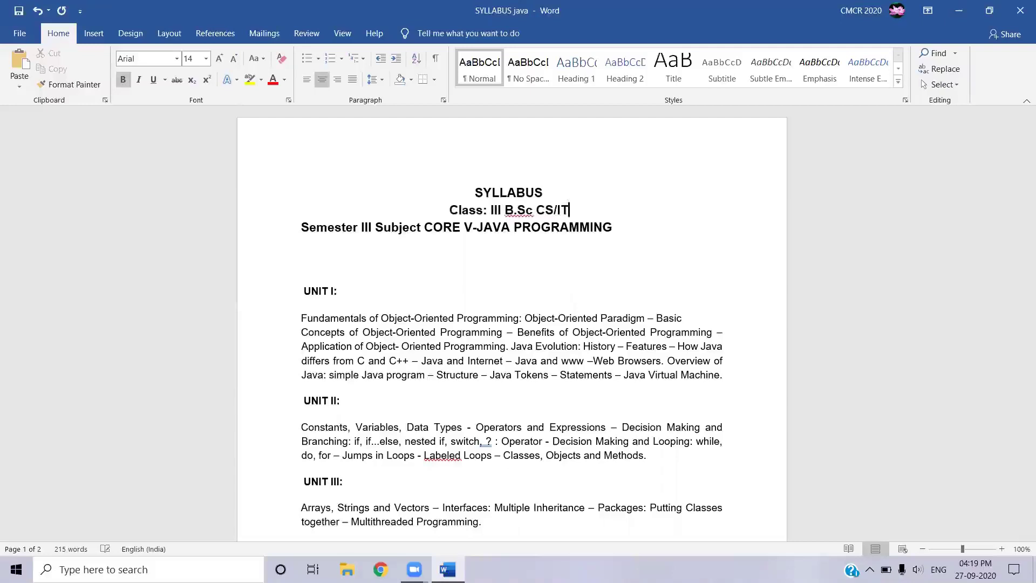
{"action": "type", "text": "/CT "}
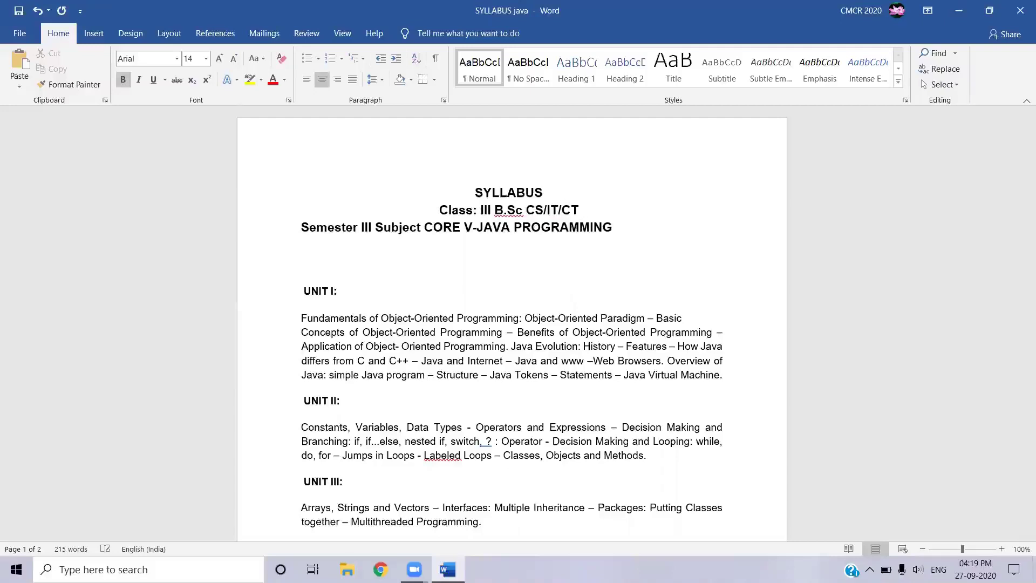
{"action": "type", "text": "/BCA"}
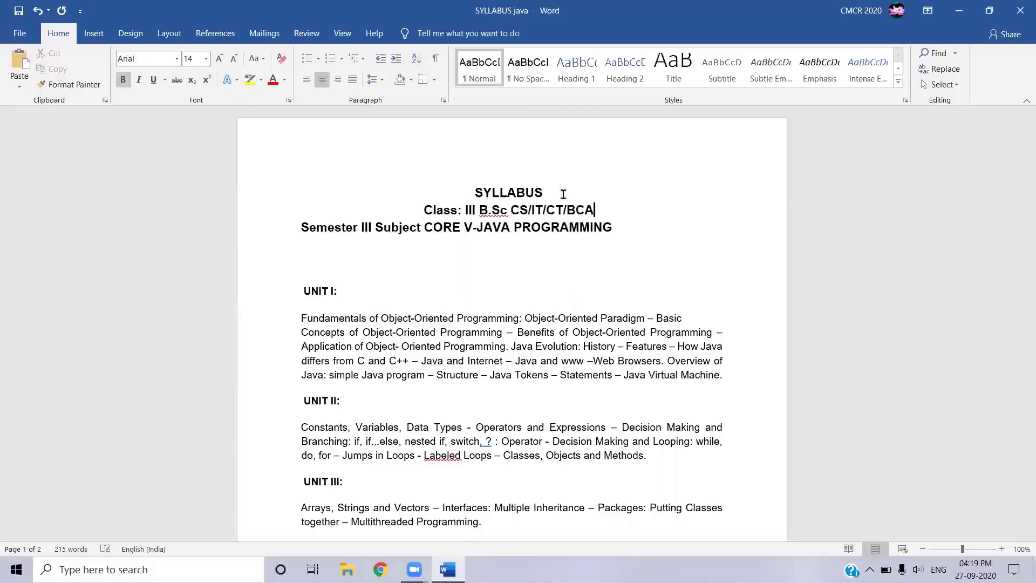
{"action": "key", "text": "Return"}
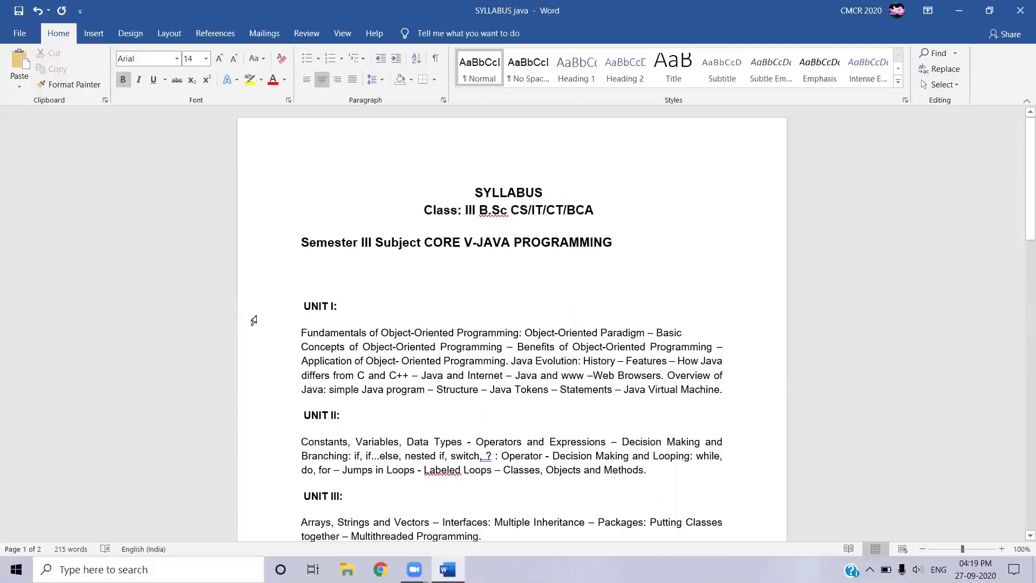
{"action": "triple_click", "coordinate": [346, 312]}
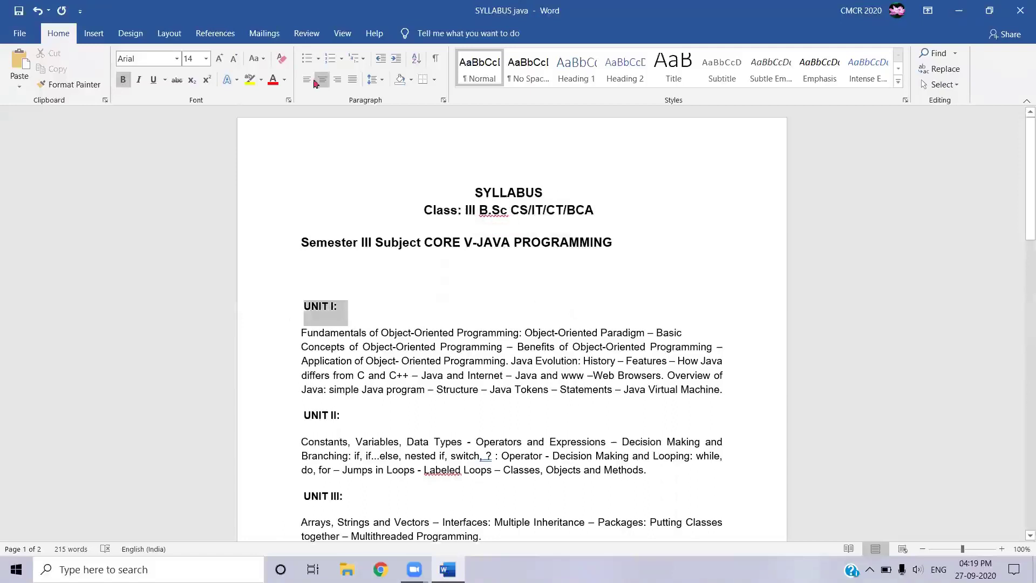
Make UNIT I: red and underlined, then Format Painter that style onto UNIT II: through UNIT V:
{"action": "left_click", "coordinate": [273, 81]}
{"action": "left_click", "coordinate": [151, 82]}
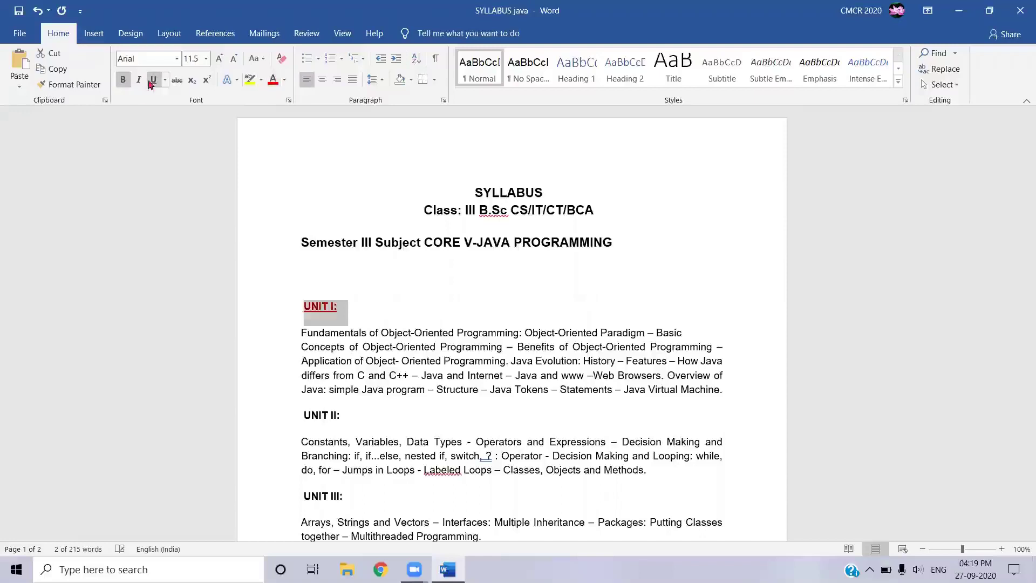
{"action": "left_click", "coordinate": [69, 85]}
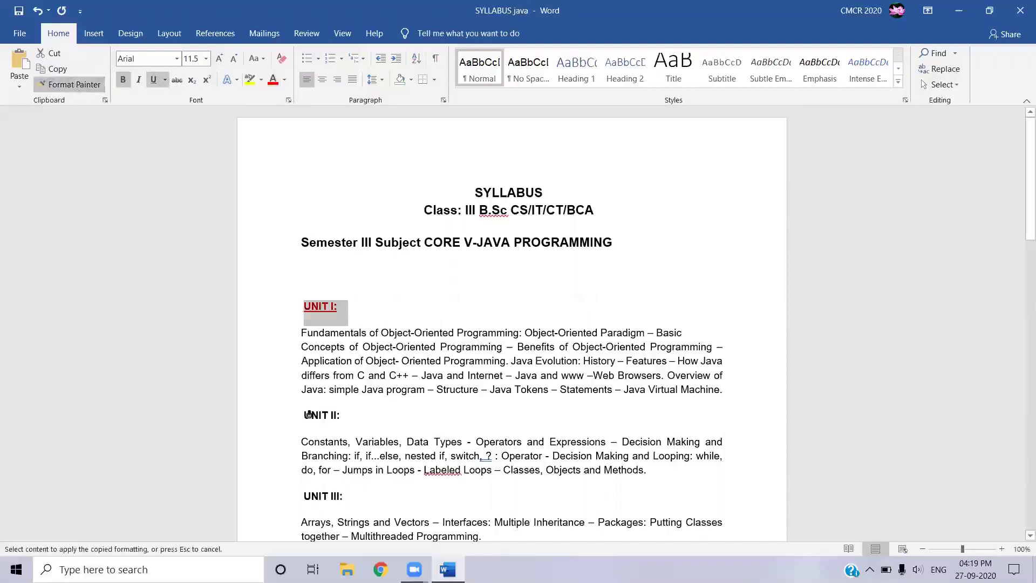
{"action": "left_click_drag", "start_coordinate": [309, 415], "coordinate": [354, 418]}
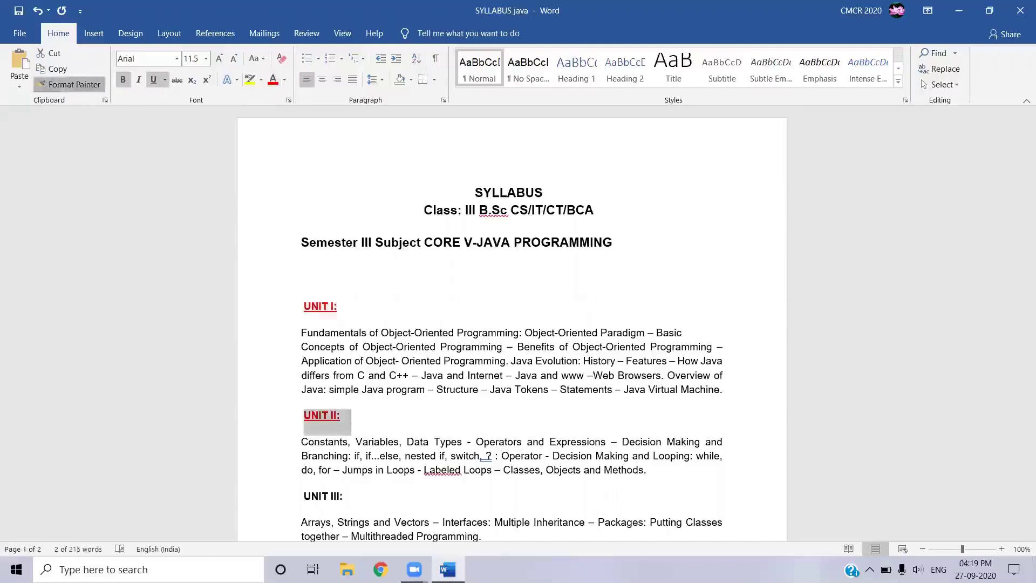
{"action": "left_click_drag", "start_coordinate": [298, 496], "coordinate": [345, 497]}
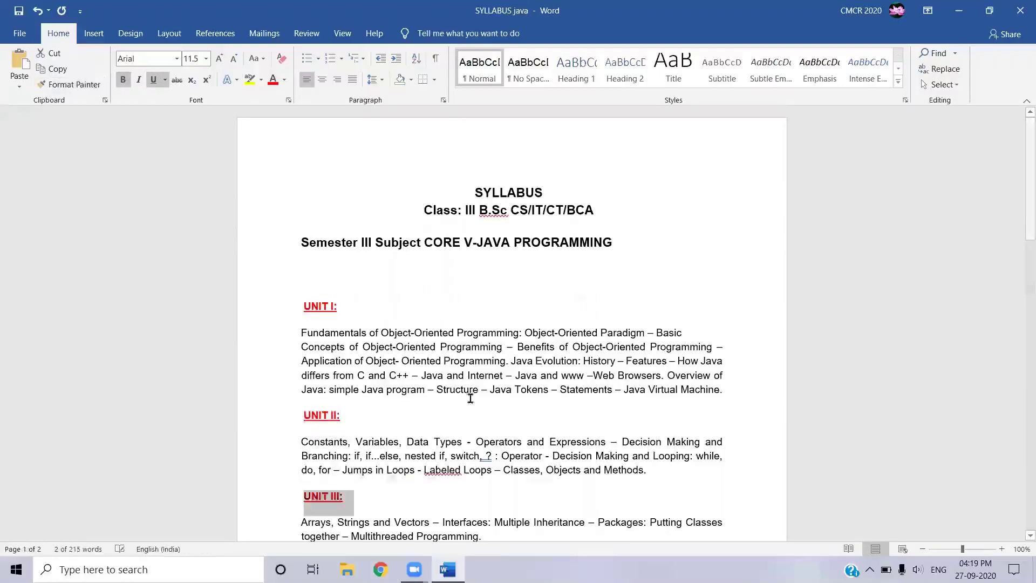
{"action": "scroll", "coordinate": [470, 398], "scroll_direction": "down", "scroll_amount": 5}
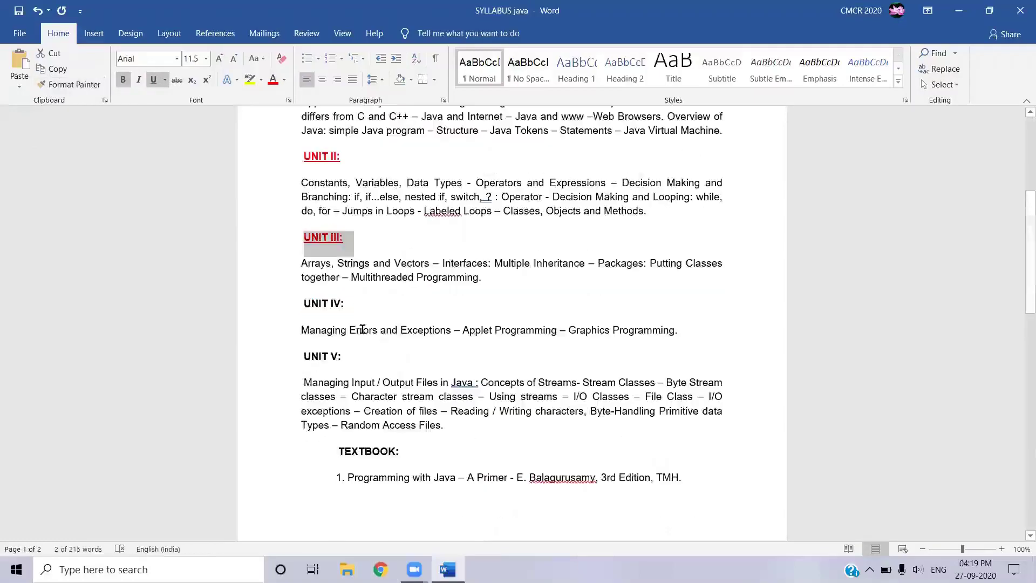
{"action": "left_click", "coordinate": [79, 88]}
{"action": "left_click_drag", "start_coordinate": [299, 302], "coordinate": [369, 311]}
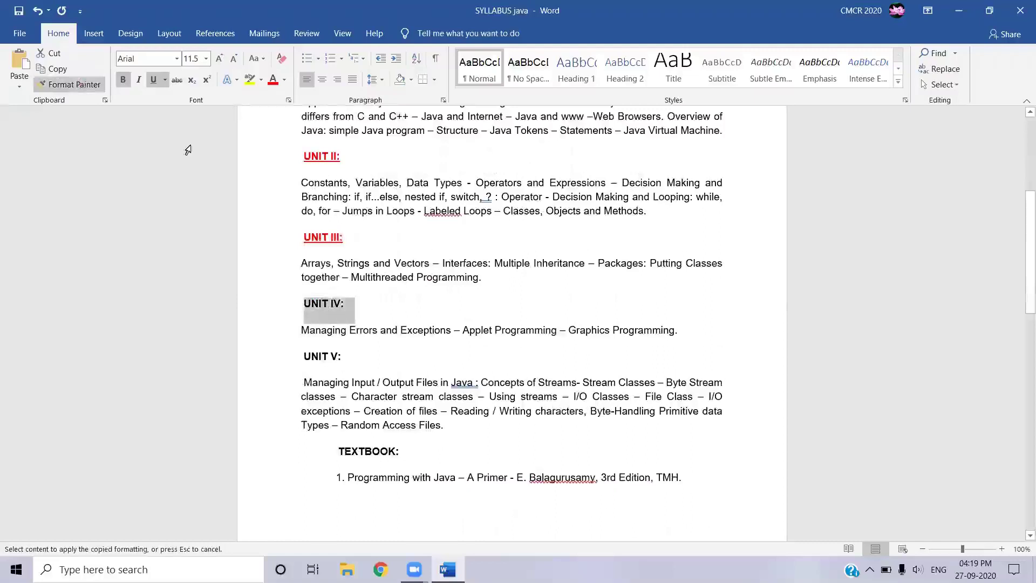
{"action": "left_click", "coordinate": [70, 84]}
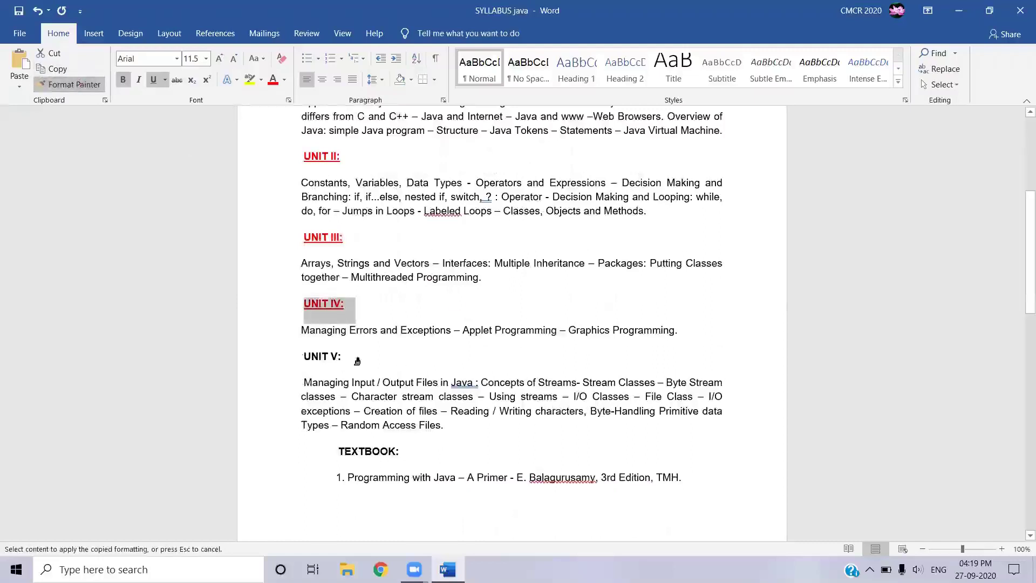
{"action": "left_click_drag", "start_coordinate": [357, 361], "coordinate": [302, 357]}
Apply the heading formatting to TEXTBOOK: and move the Subject text onto its own line after Semester III
{"action": "left_click", "coordinate": [79, 88]}
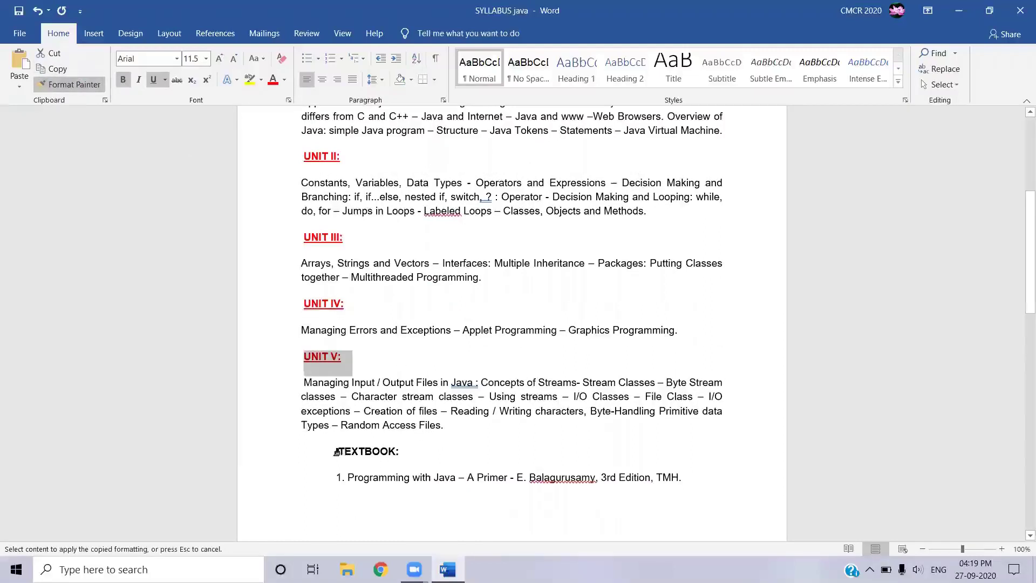
{"action": "left_click_drag", "start_coordinate": [336, 451], "coordinate": [488, 451]}
{"action": "scroll", "coordinate": [593, 382], "scroll_direction": "up", "scroll_amount": 5}
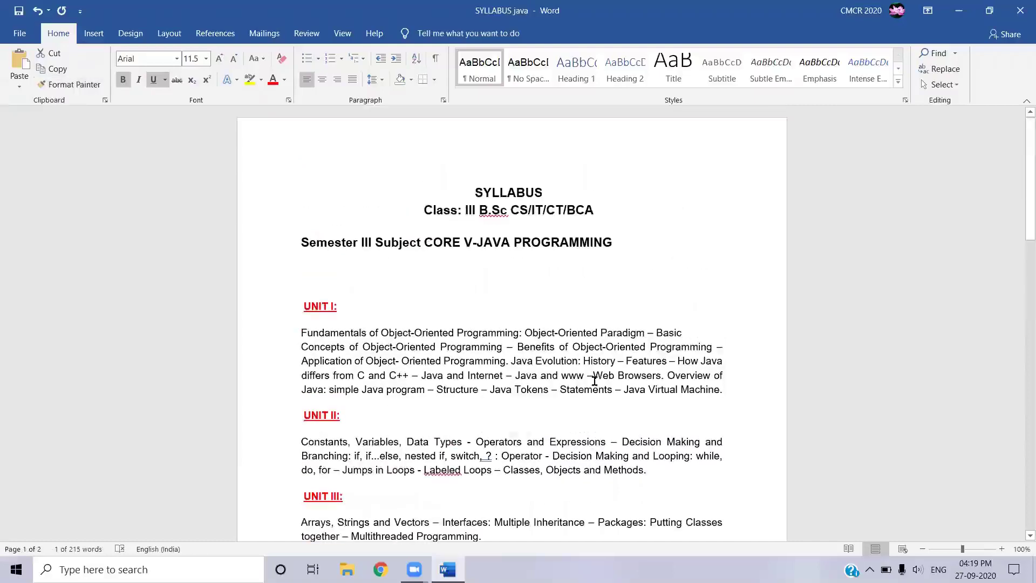
{"action": "left_click_drag", "start_coordinate": [301, 241], "coordinate": [608, 267]}
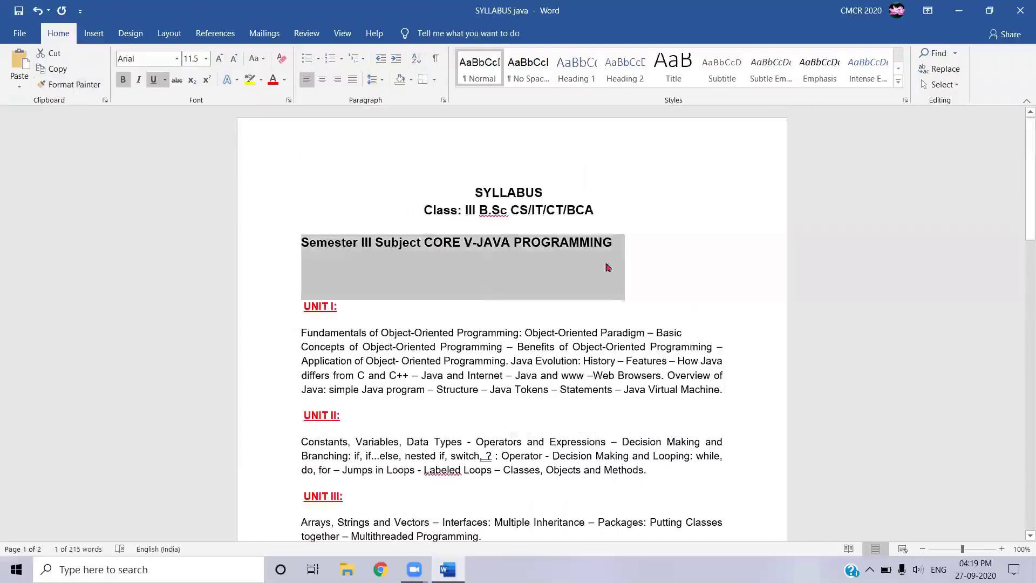
{"action": "left_click", "coordinate": [648, 242]}
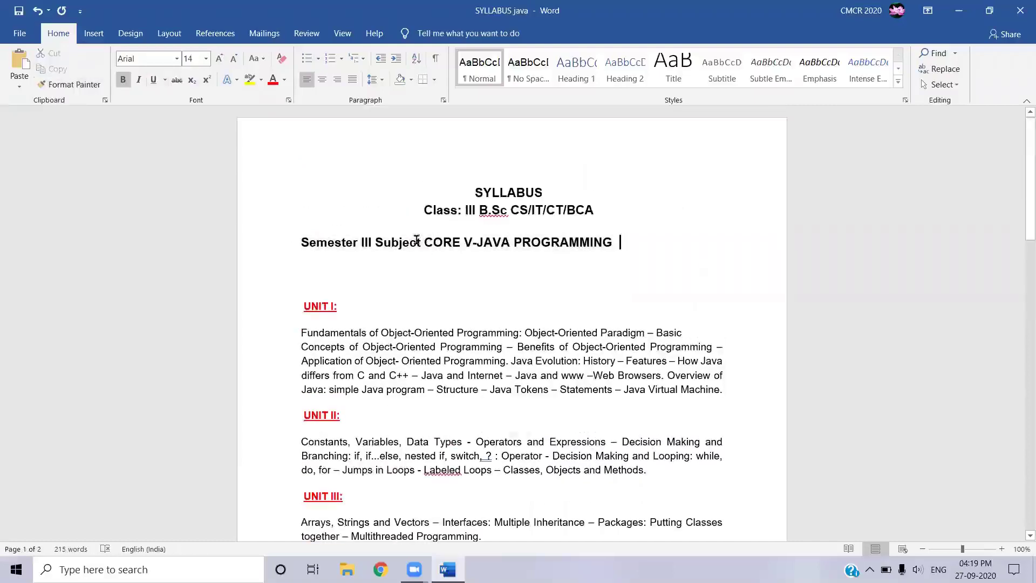
{"action": "left_click", "coordinate": [369, 243]}
{"action": "key", "text": "Return"}
{"action": "key", "text": "Return"}
{"action": "key", "text": "Return"}
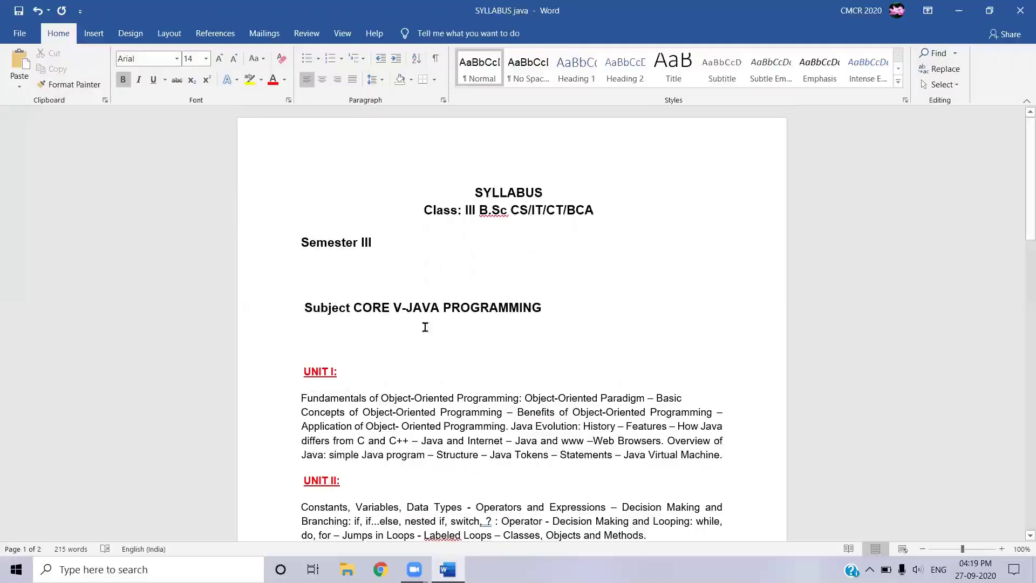
Make the title CORE V-JAVA PROGRAMMING red, underlined and 16 pt
{"action": "left_click_drag", "start_coordinate": [355, 308], "coordinate": [545, 307]}
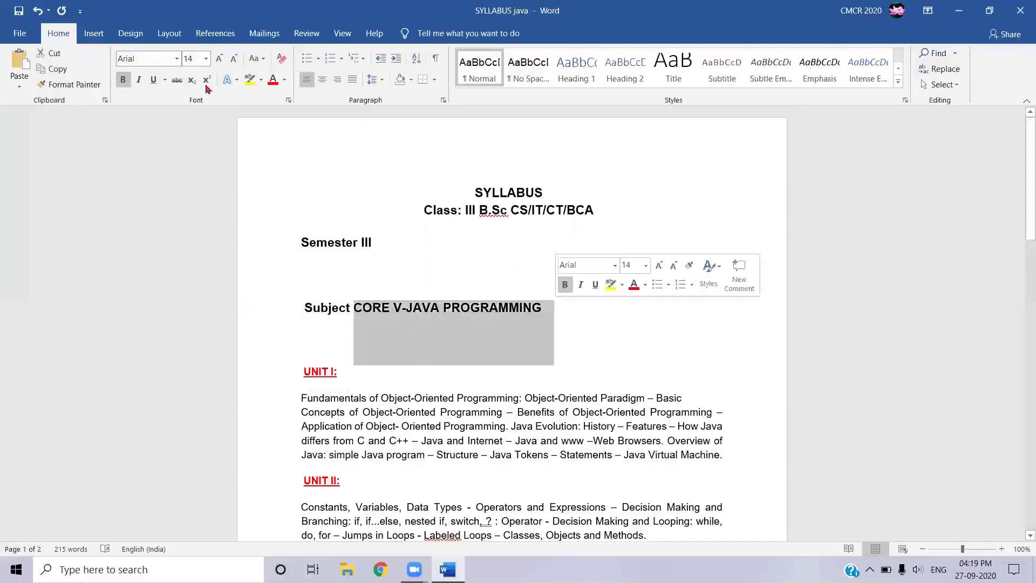
{"action": "left_click", "coordinate": [273, 80]}
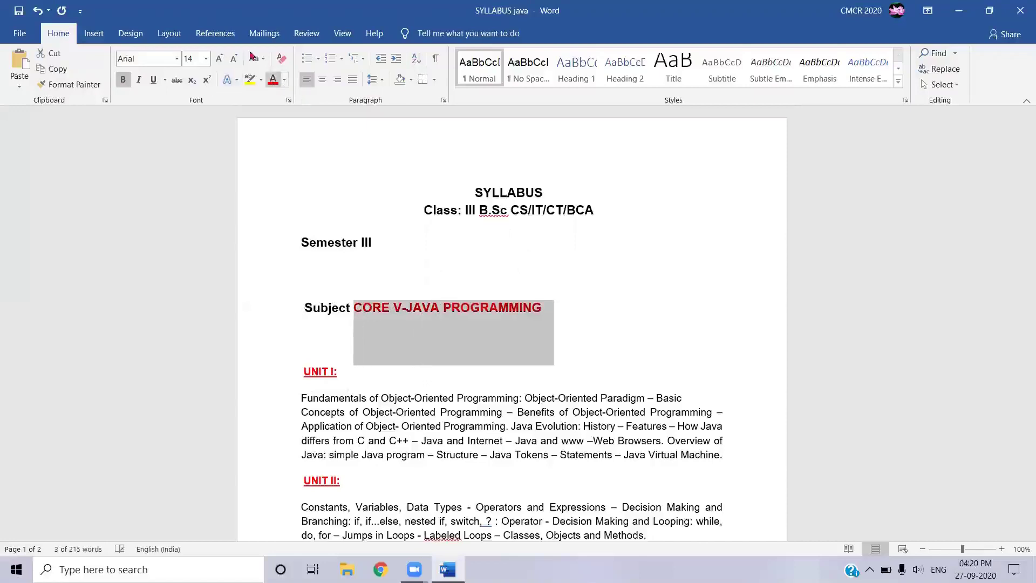
{"action": "left_click", "coordinate": [218, 58]}
{"action": "left_click", "coordinate": [154, 79]}
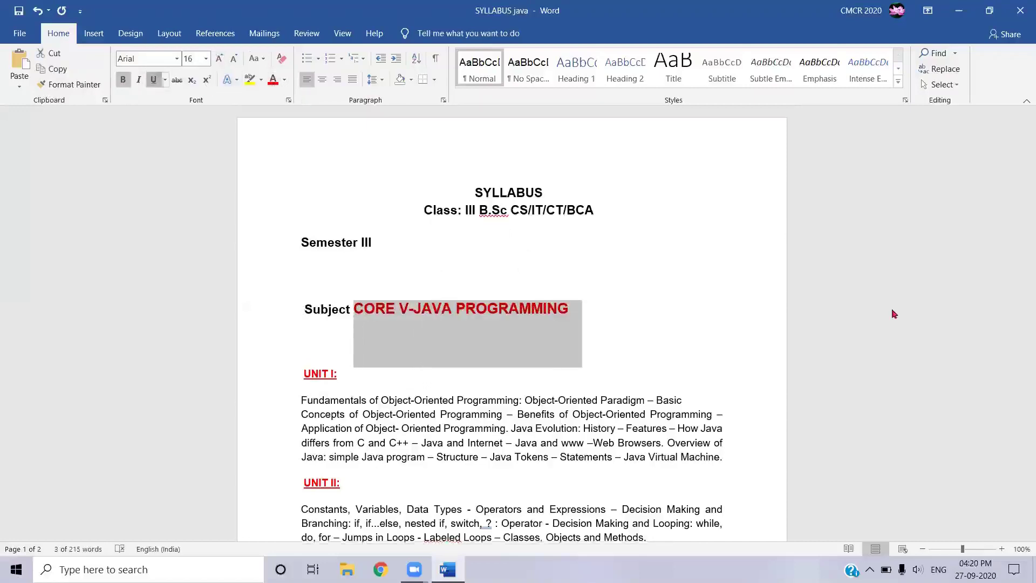
{"action": "key", "text": "Up"}
{"action": "key", "text": "Up"}
{"action": "key", "text": "Up"}
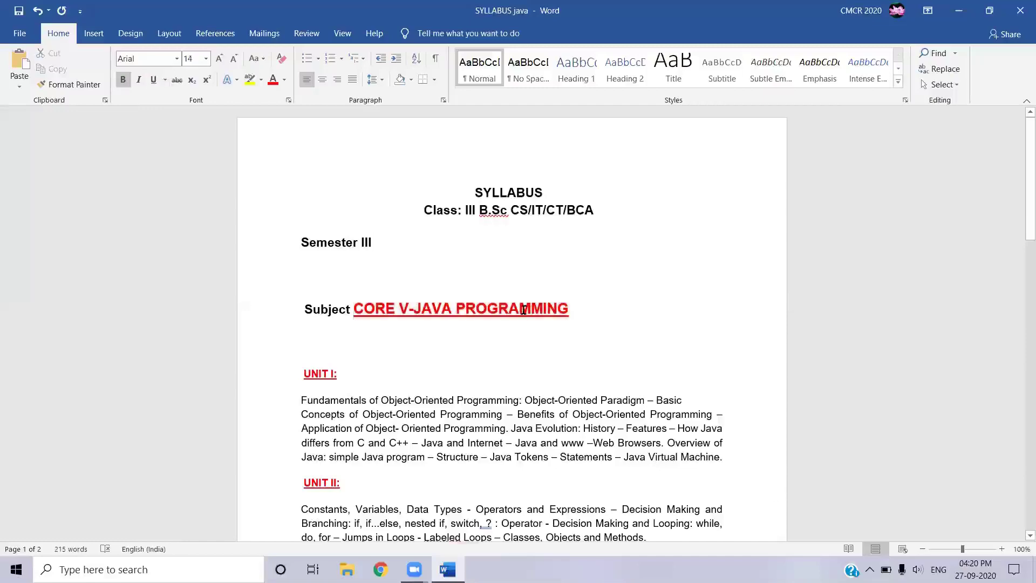
{"action": "scroll", "coordinate": [524, 310], "scroll_direction": "down", "scroll_amount": 7}
{"action": "scroll", "coordinate": [523, 297], "scroll_direction": "up", "scroll_amount": 7}
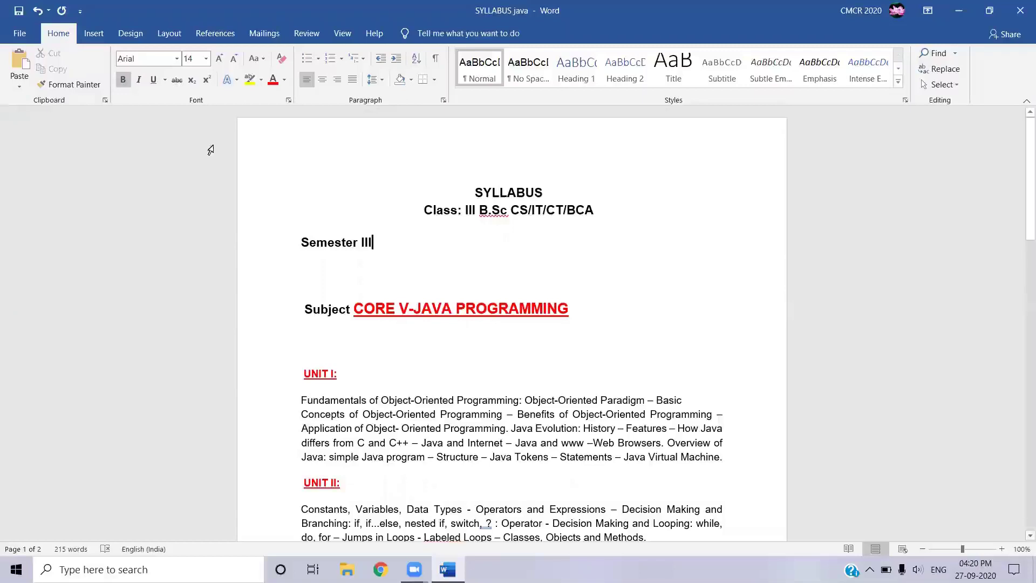
Export the syllabus as a PDF named SYLLABUS java1 using Create PDF/XPS
{"action": "left_click", "coordinate": [18, 34]}
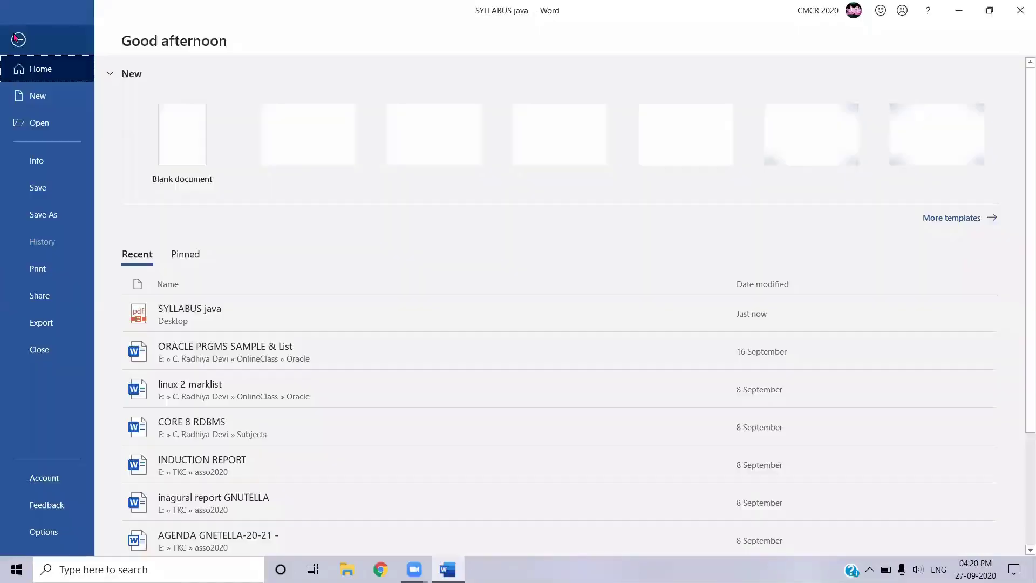
{"action": "left_click", "coordinate": [56, 333]}
{"action": "left_click", "coordinate": [207, 147]}
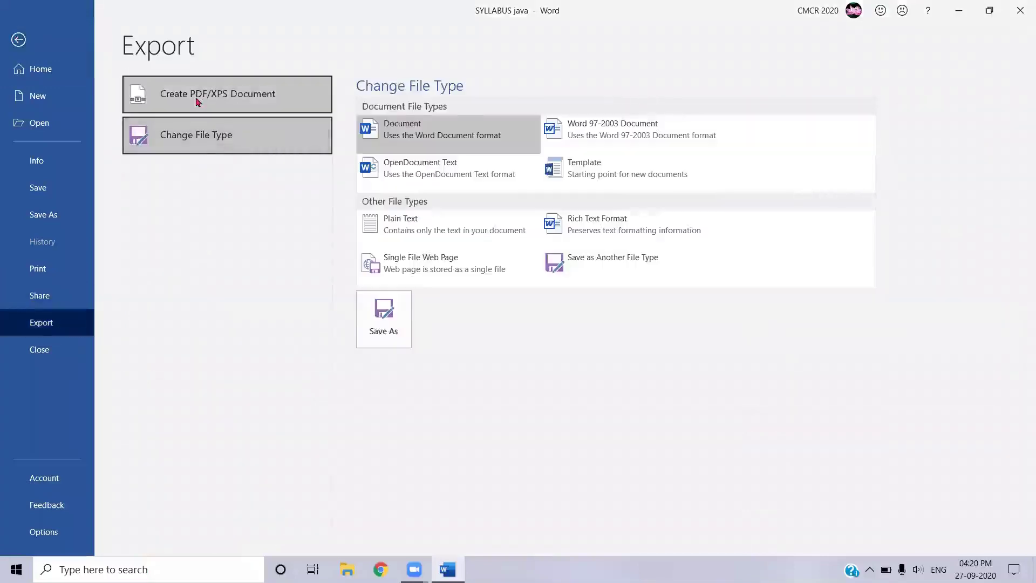
{"action": "left_click", "coordinate": [196, 102]}
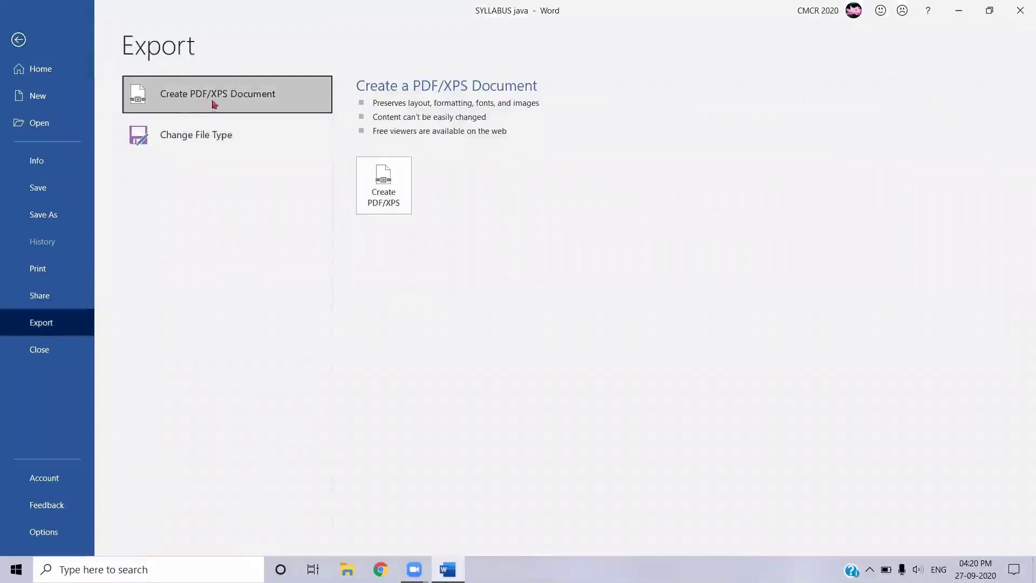
{"action": "left_click", "coordinate": [385, 187]}
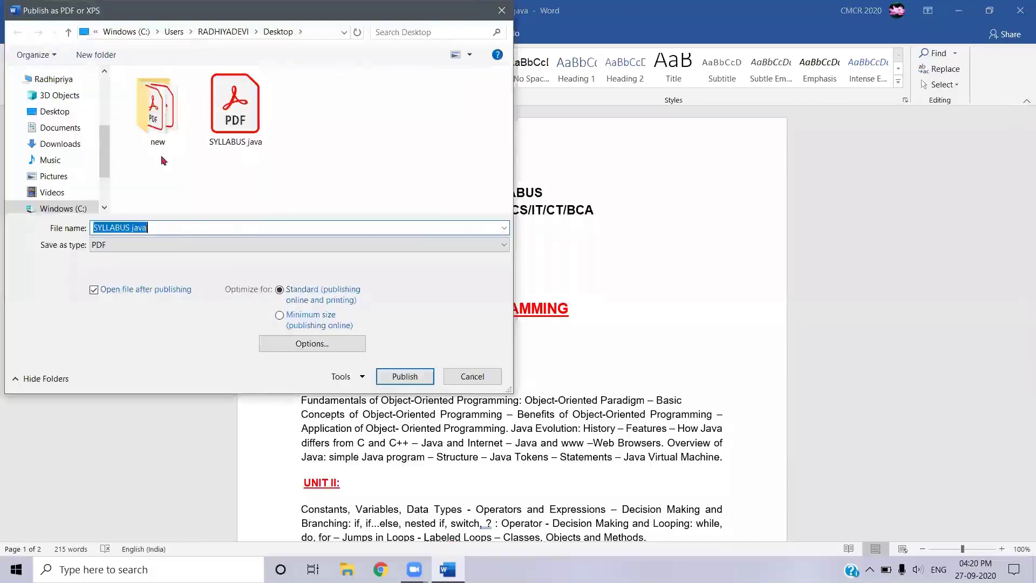
{"action": "left_click", "coordinate": [212, 227]}
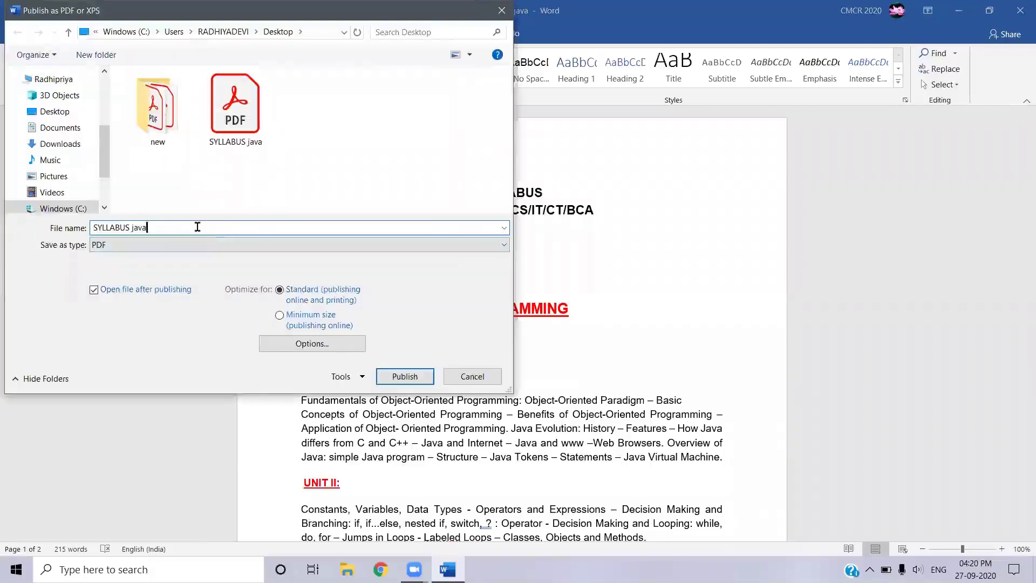
{"action": "type", "text": "1"}
{"action": "left_click", "coordinate": [404, 376]}
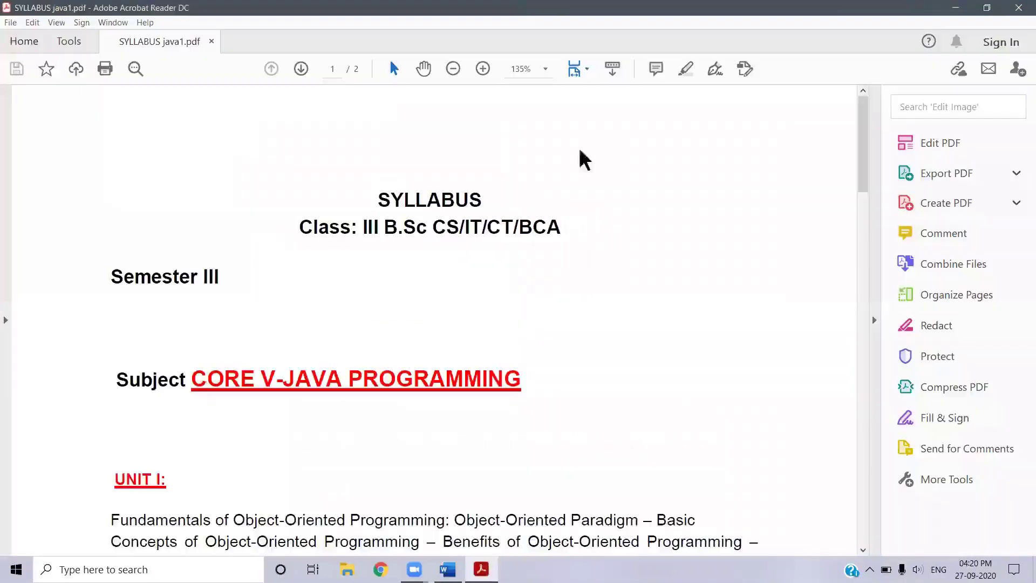
Scroll through SYLLABUS java1.pdf to check the red underlined headings, then close Acrobat Reader
{"action": "scroll", "coordinate": [637, 245], "scroll_direction": "down", "scroll_amount": 4}
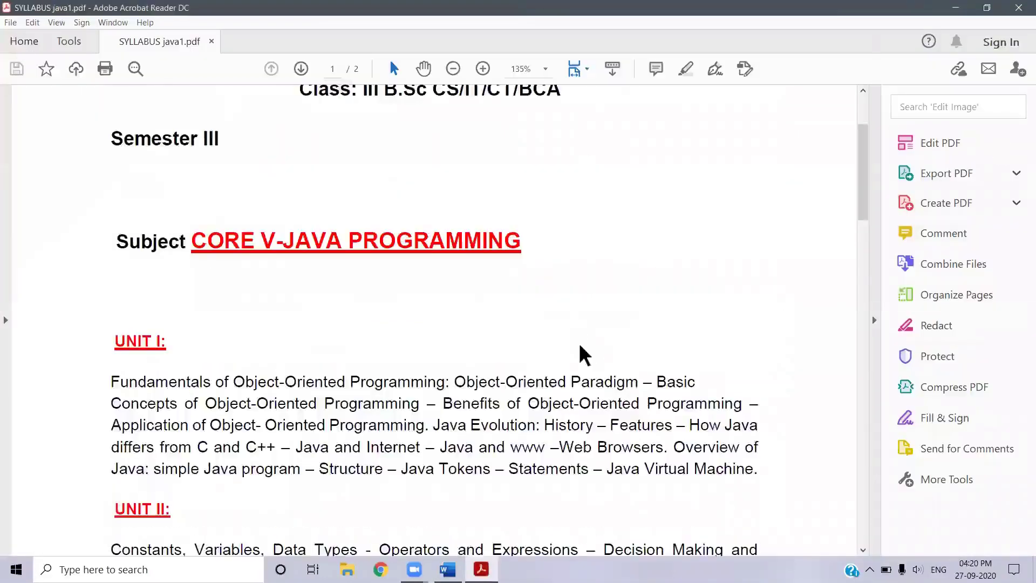
{"action": "scroll", "coordinate": [580, 340], "scroll_direction": "down", "scroll_amount": 6}
{"action": "scroll", "coordinate": [580, 332], "scroll_direction": "up", "scroll_amount": 8}
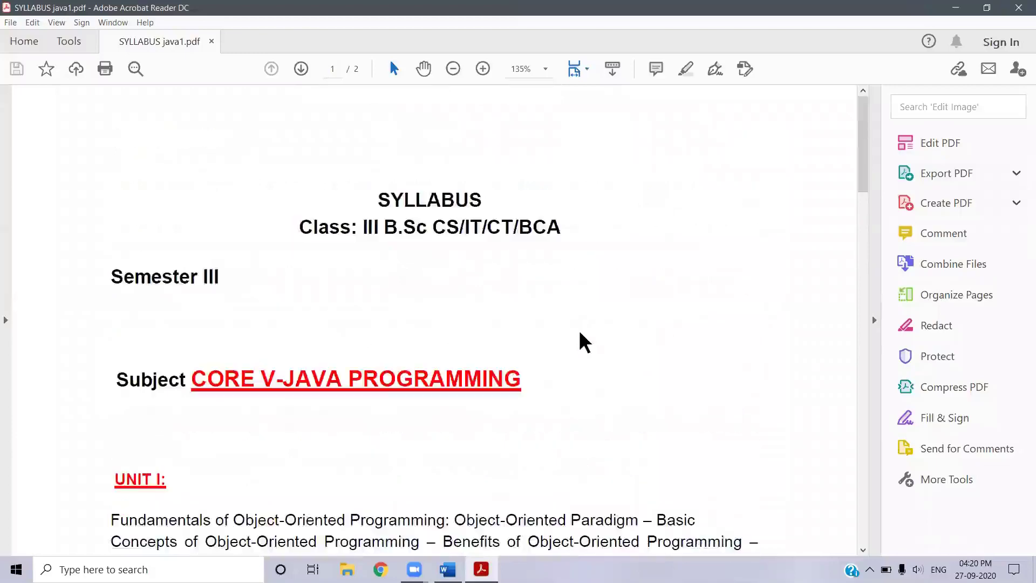
{"action": "scroll", "coordinate": [579, 331], "scroll_direction": "down", "scroll_amount": 5}
{"action": "scroll", "coordinate": [579, 329], "scroll_direction": "down", "scroll_amount": 8}
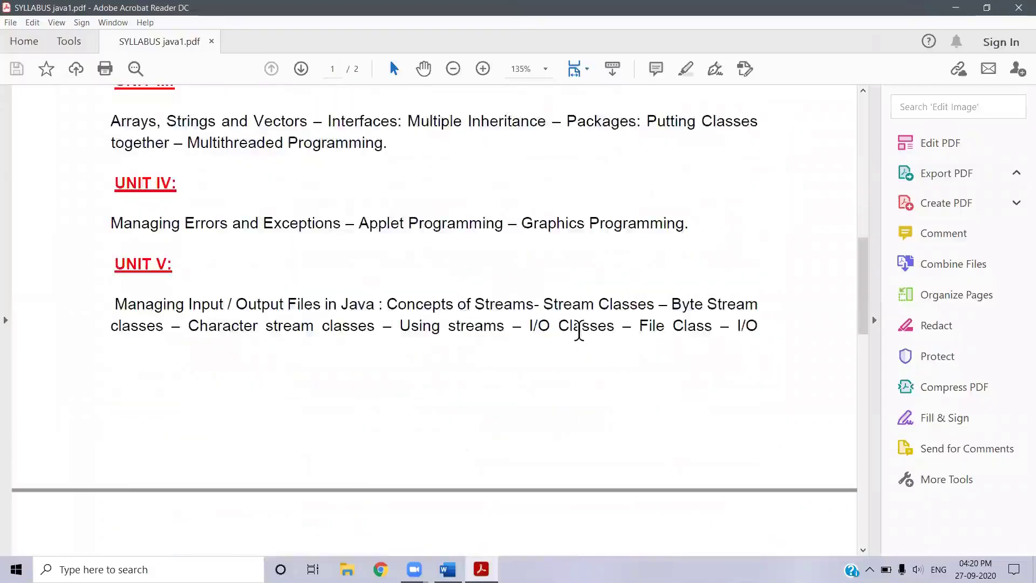
{"action": "scroll", "coordinate": [139, 173], "scroll_direction": "up", "scroll_amount": 4}
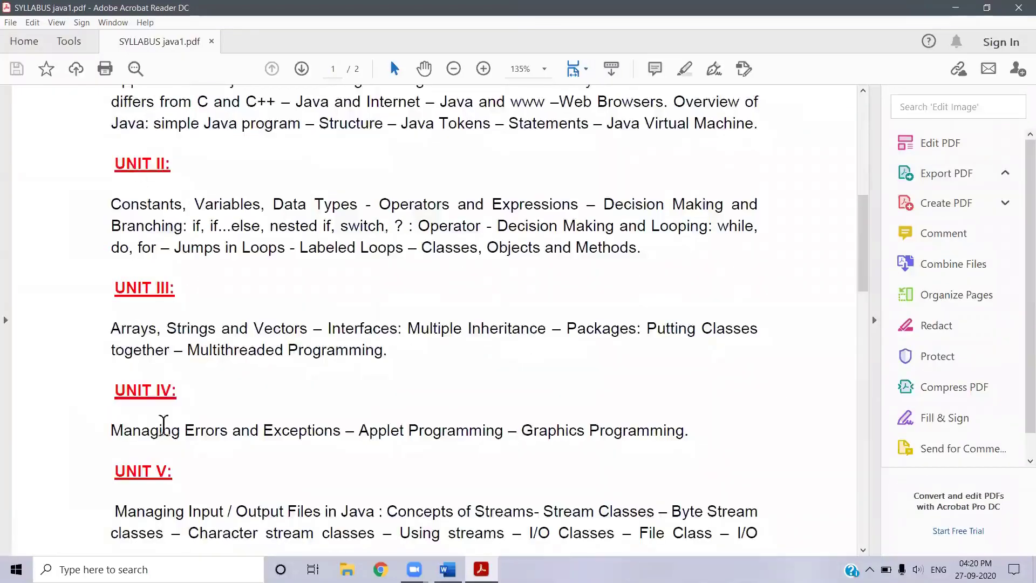
{"action": "scroll", "coordinate": [178, 415], "scroll_direction": "up", "scroll_amount": 4}
{"action": "scroll", "coordinate": [202, 230], "scroll_direction": "up", "scroll_amount": 4}
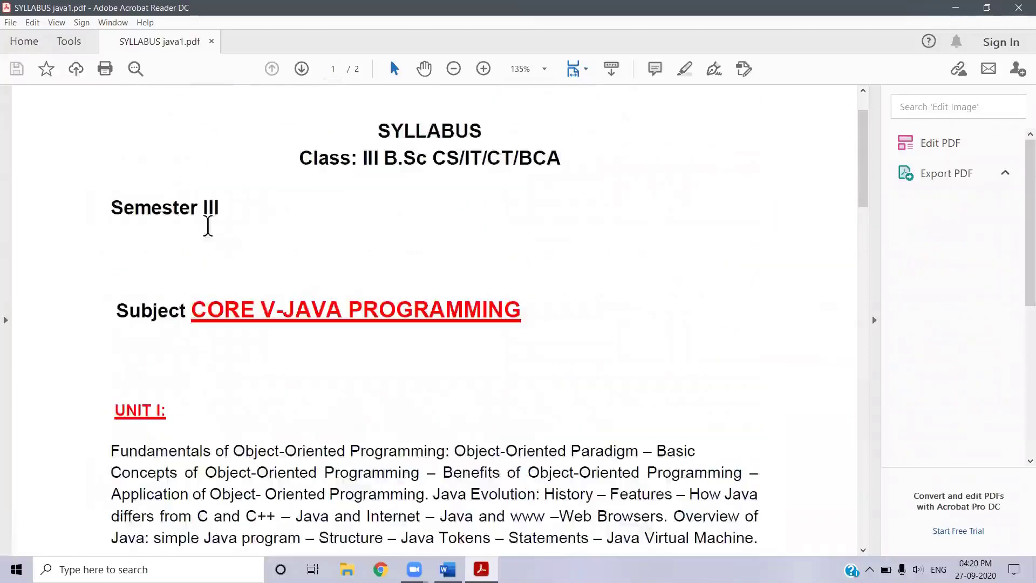
{"action": "scroll", "coordinate": [329, 373], "scroll_direction": "down", "scroll_amount": 4}
{"action": "scroll", "coordinate": [332, 359], "scroll_direction": "up", "scroll_amount": 6}
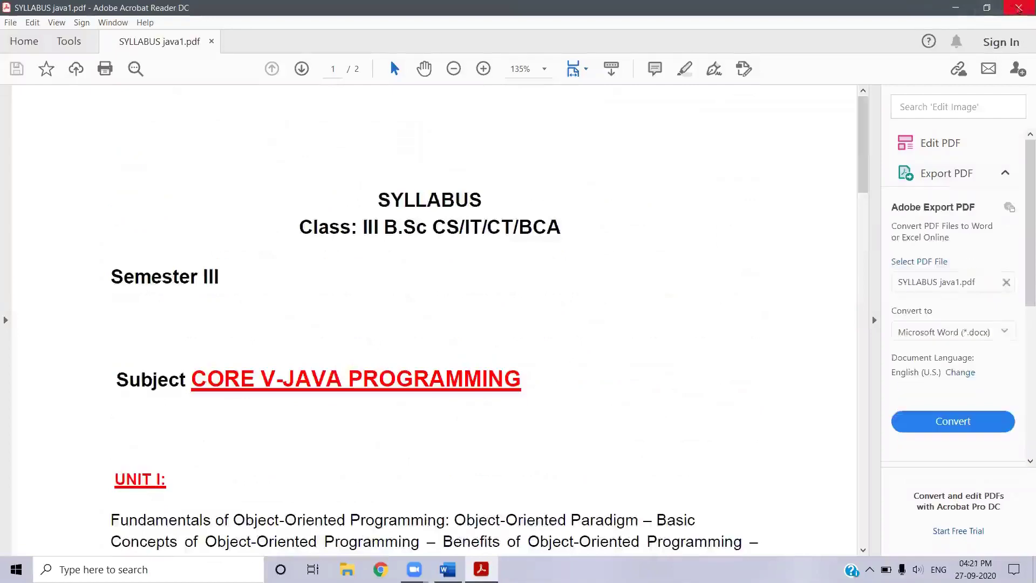
{"action": "left_click", "coordinate": [1019, 8]}
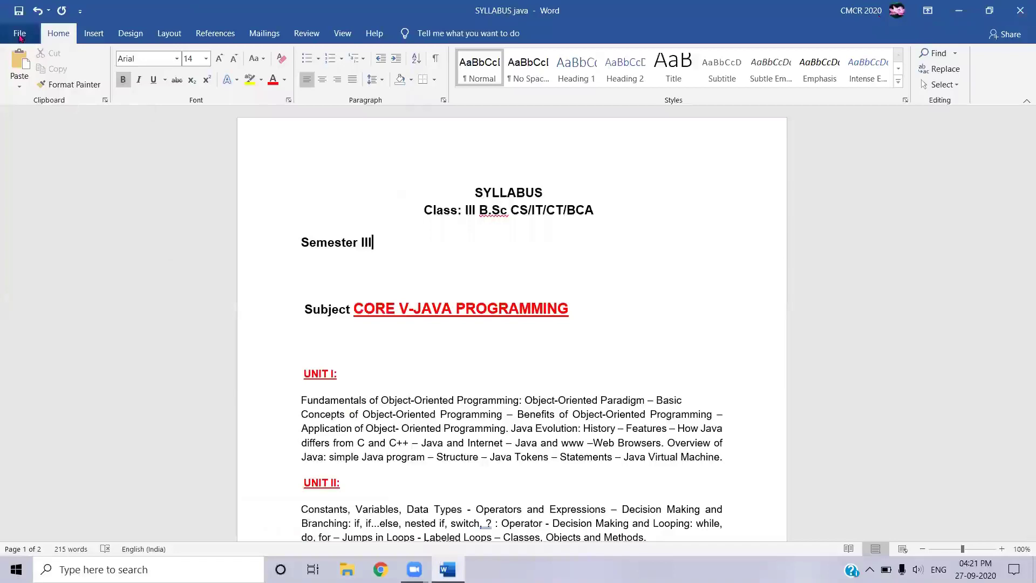
Save a copy of the syllabus as a PDF named SYLLABUS java2 through Save As
{"action": "left_click", "coordinate": [20, 35]}
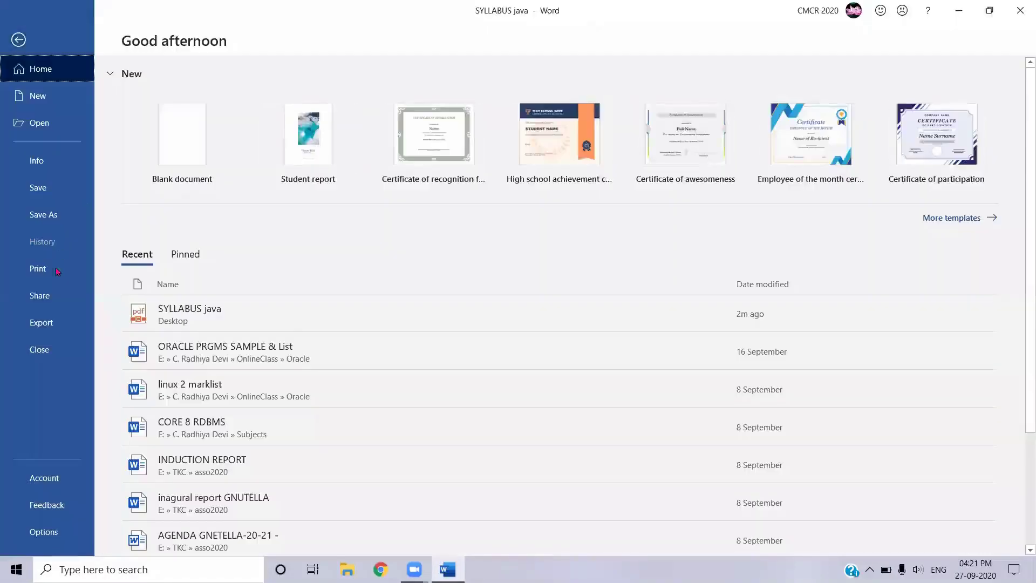
{"action": "left_click", "coordinate": [48, 216]}
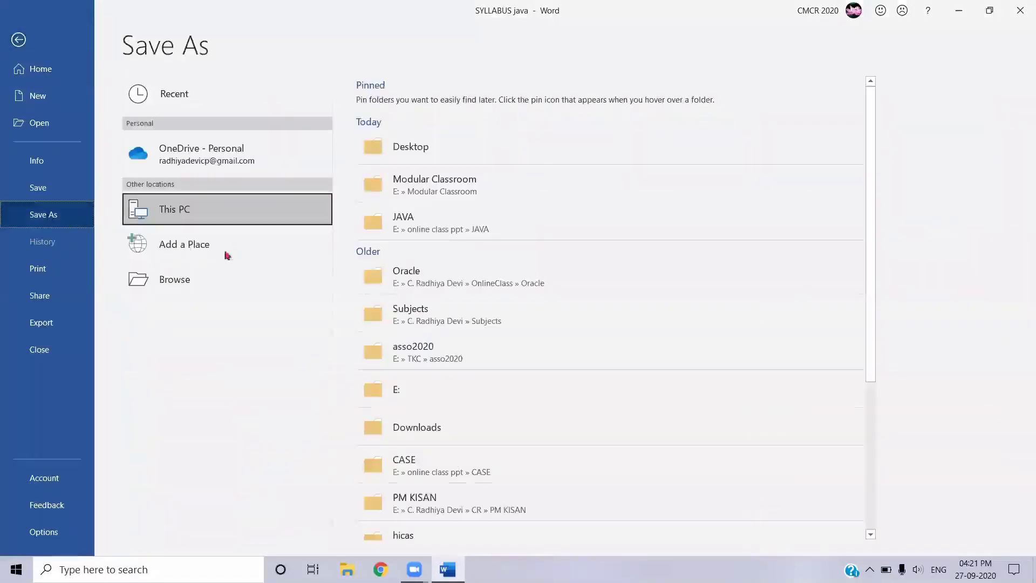
{"action": "left_click", "coordinate": [199, 282]}
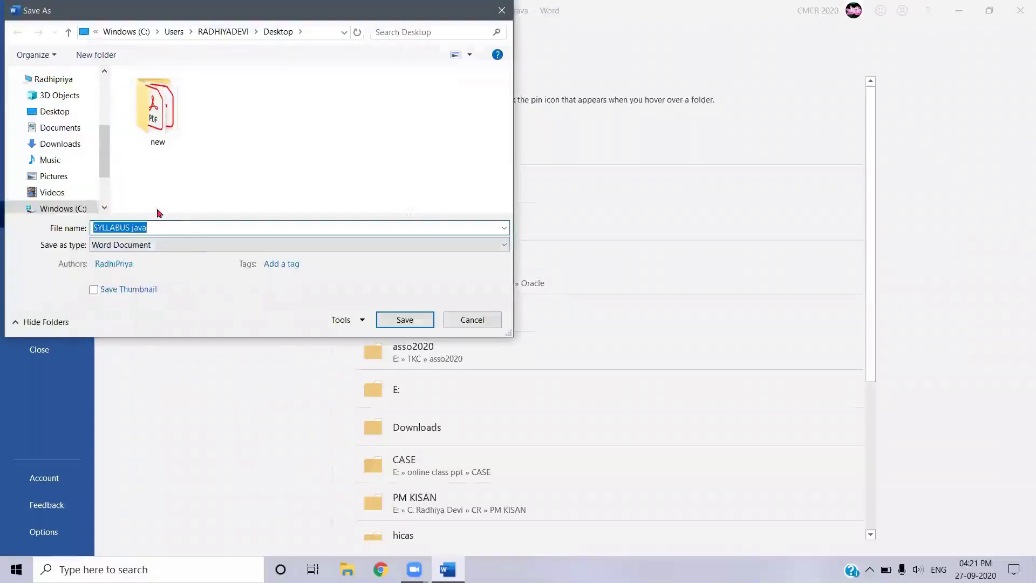
{"action": "key", "text": "End"}
{"action": "type", "text": "2"}
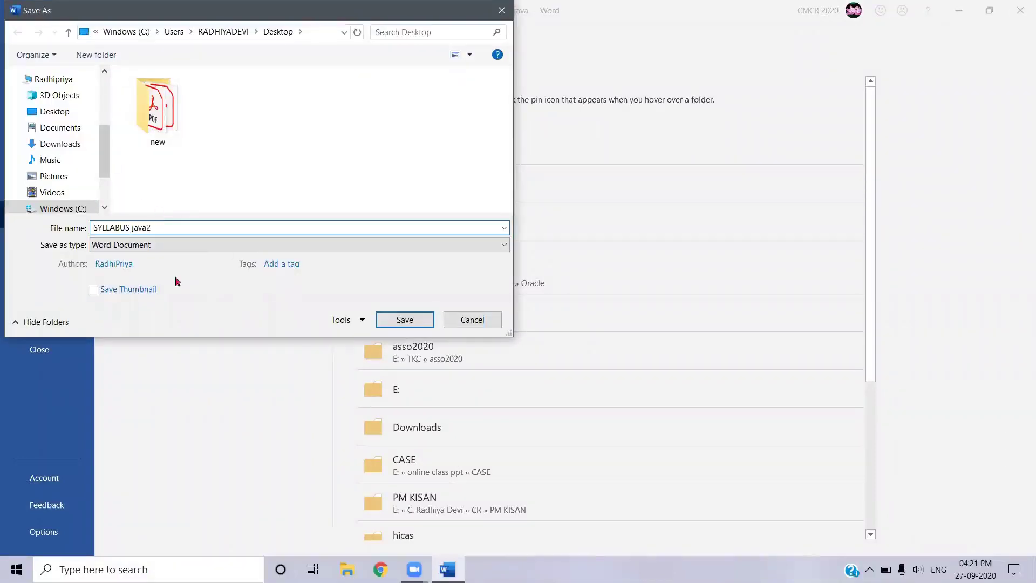
{"action": "left_click", "coordinate": [145, 246]}
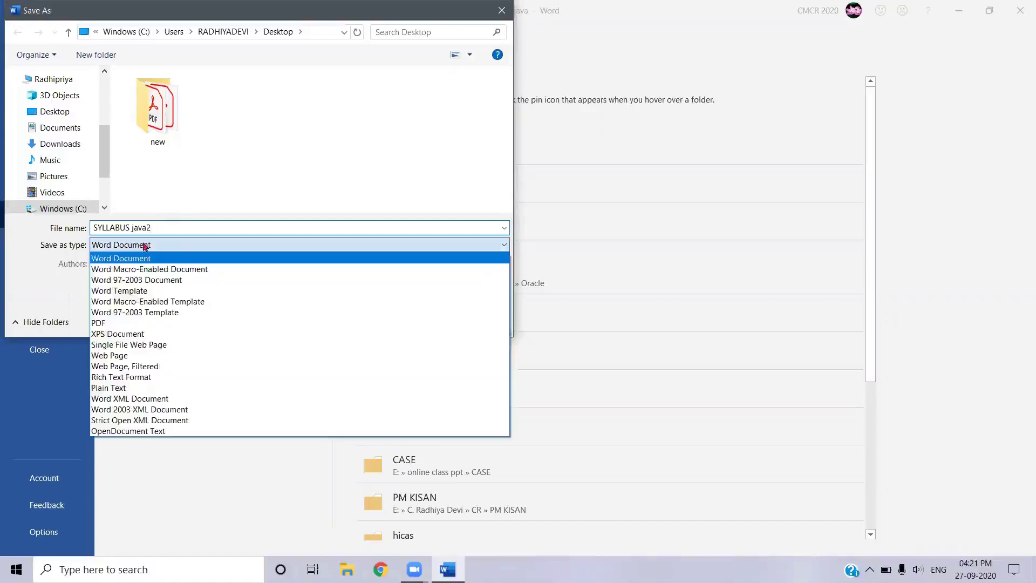
{"action": "left_click", "coordinate": [129, 323]}
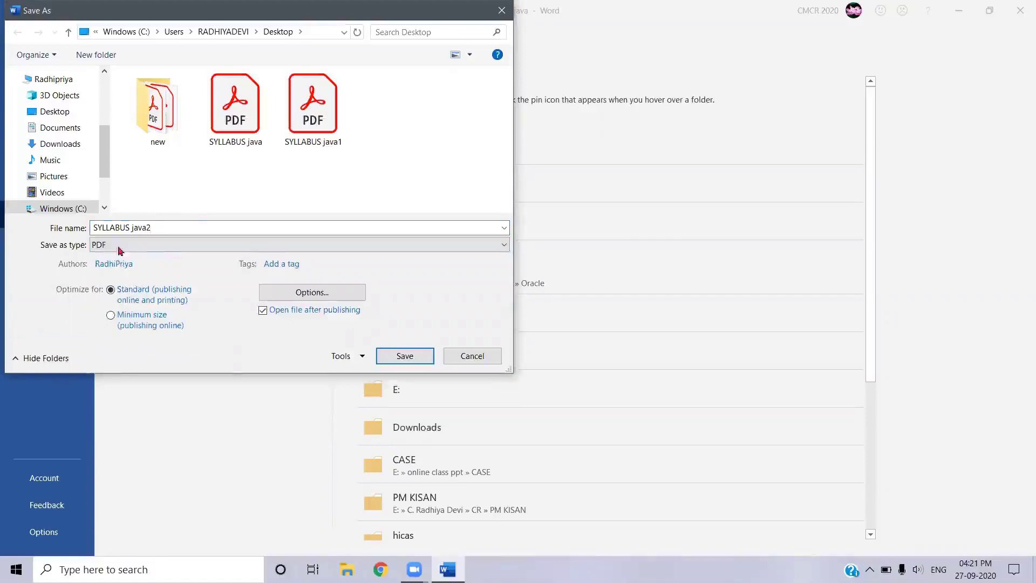
{"action": "left_click", "coordinate": [410, 352]}
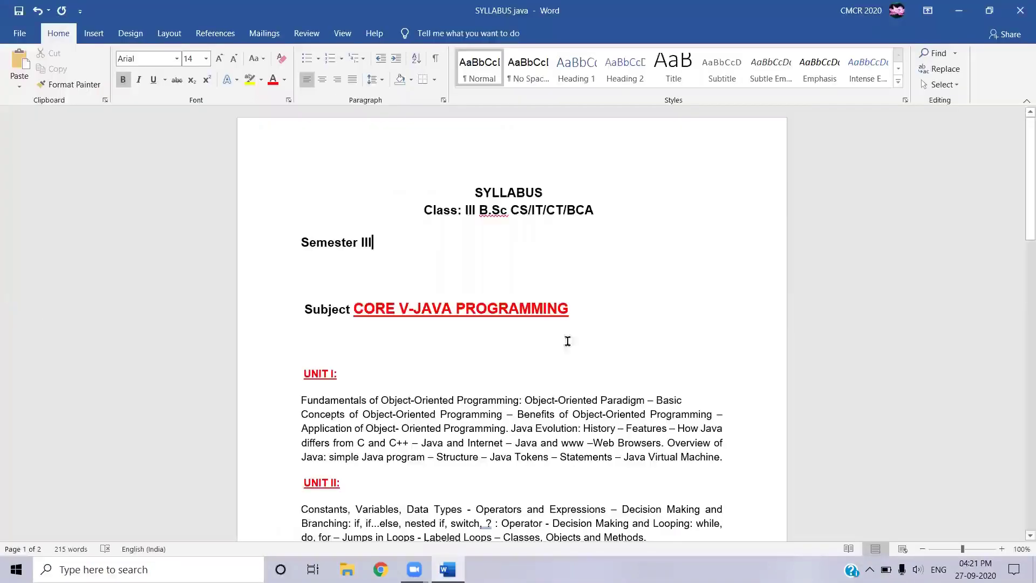
Scroll through both pages of SYLLABUS java2.pdf to confirm the red headings, including TEXTBOOK
{"action": "scroll", "coordinate": [556, 358], "scroll_direction": "down", "scroll_amount": 15}
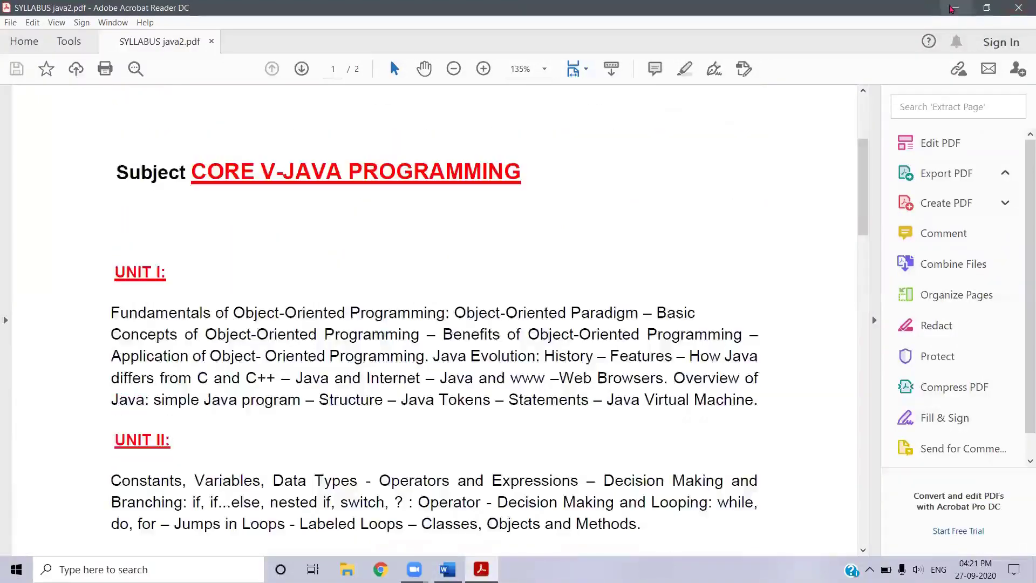
{"action": "scroll", "coordinate": [637, 282], "scroll_direction": "up", "scroll_amount": 4}
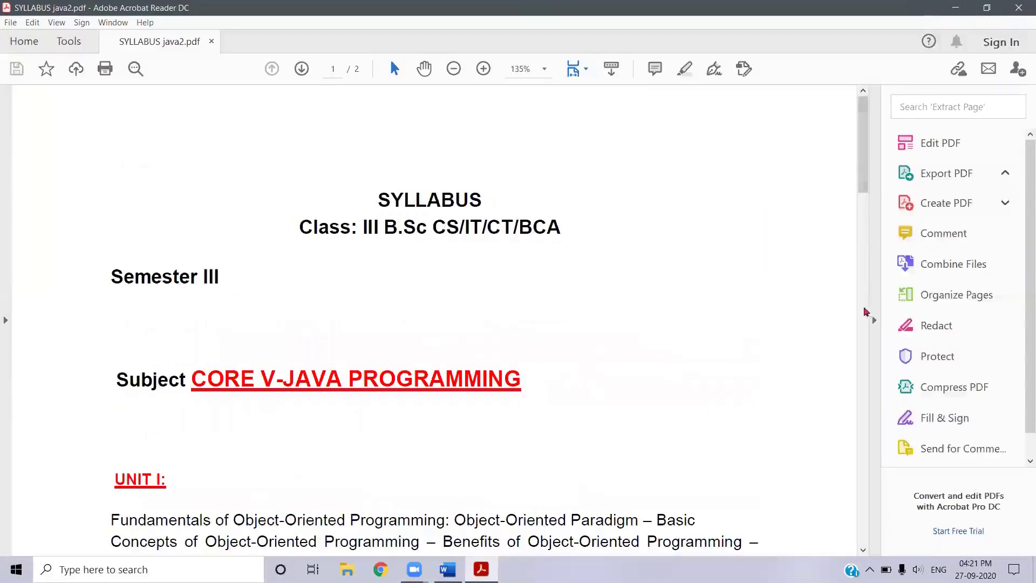
{"action": "scroll", "coordinate": [682, 358], "scroll_direction": "down", "scroll_amount": 5}
{"action": "scroll", "coordinate": [686, 359], "scroll_direction": "down", "scroll_amount": 6}
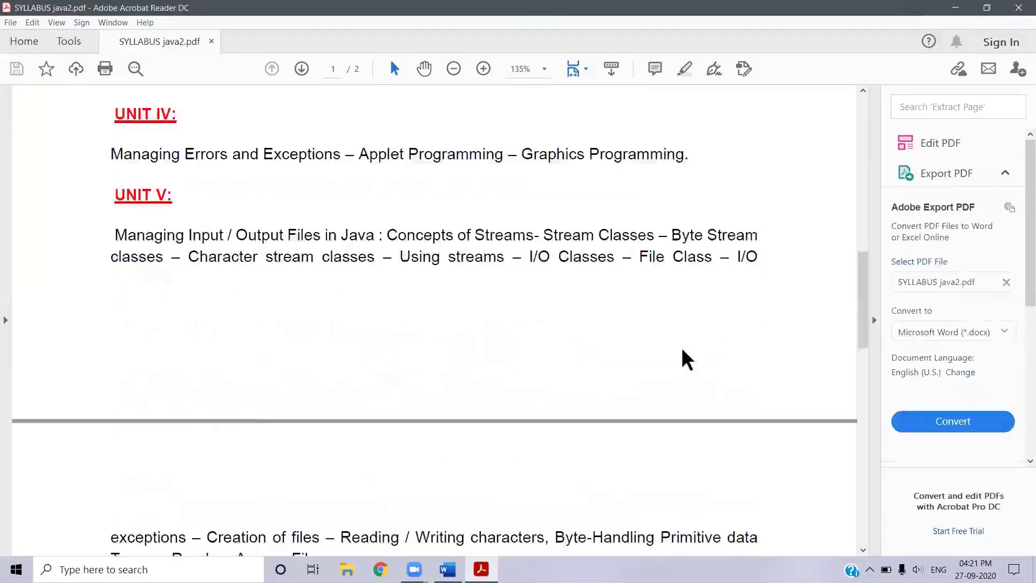
{"action": "scroll", "coordinate": [684, 357], "scroll_direction": "down", "scroll_amount": 5}
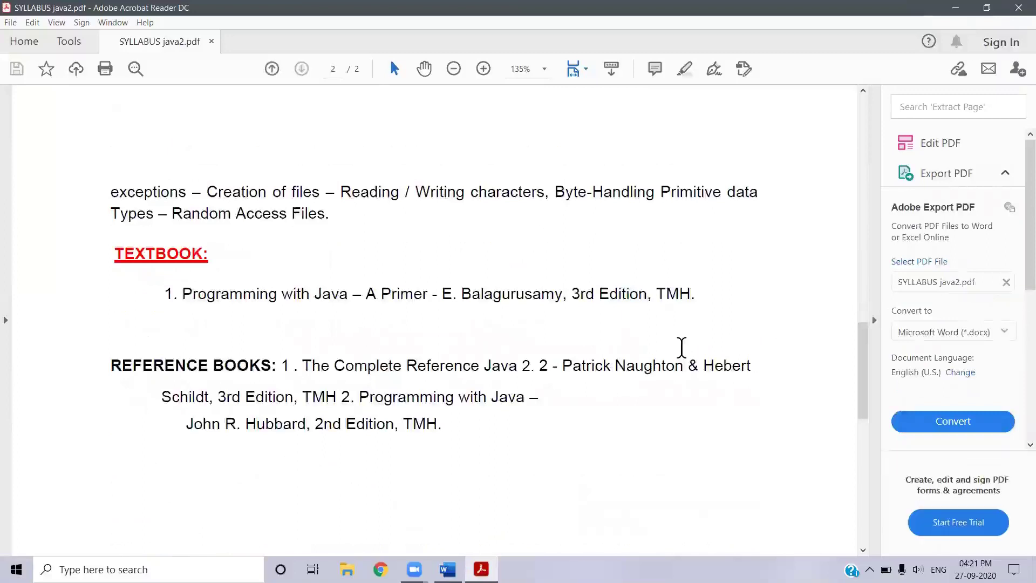